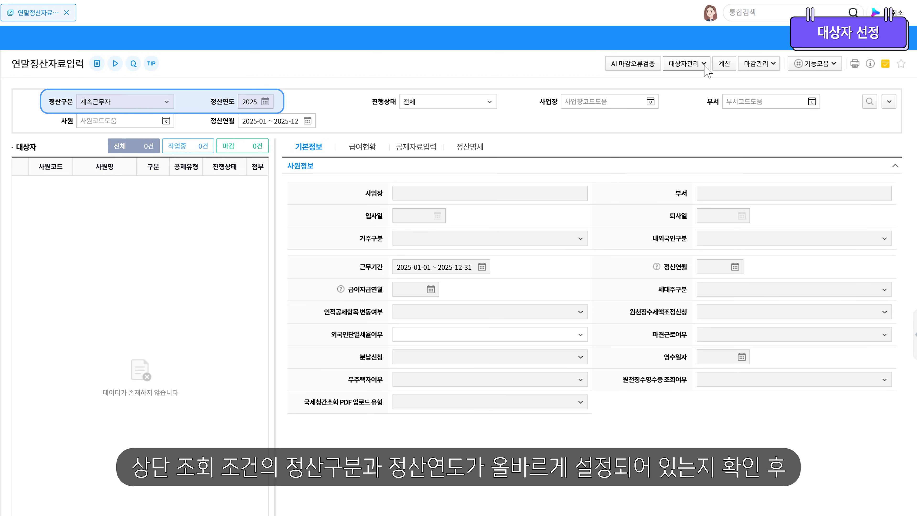
# Register all listed employees as 2025 계속근무자 settlement targets through 대상자선정, with the 국세청 간소화 PDF 업로드 유형 set to 개인.
pyautogui.click(637, 76)
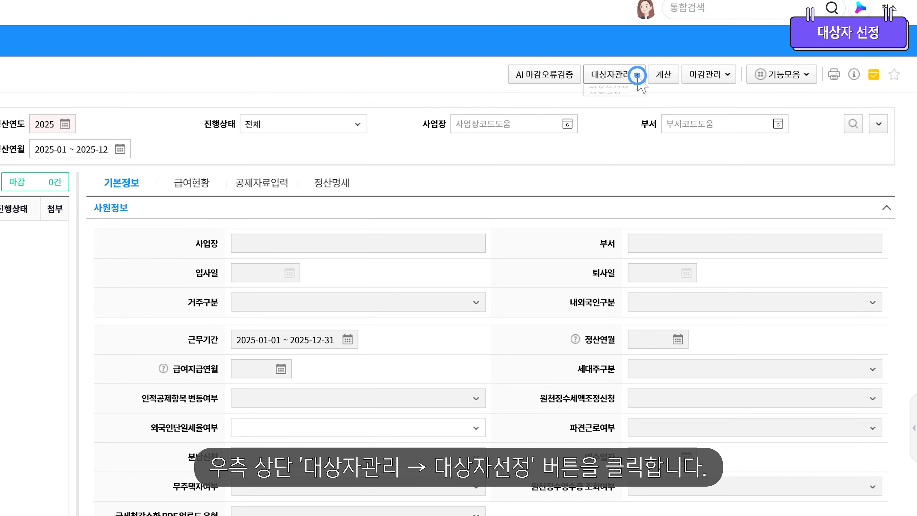
pyautogui.click(636, 92)
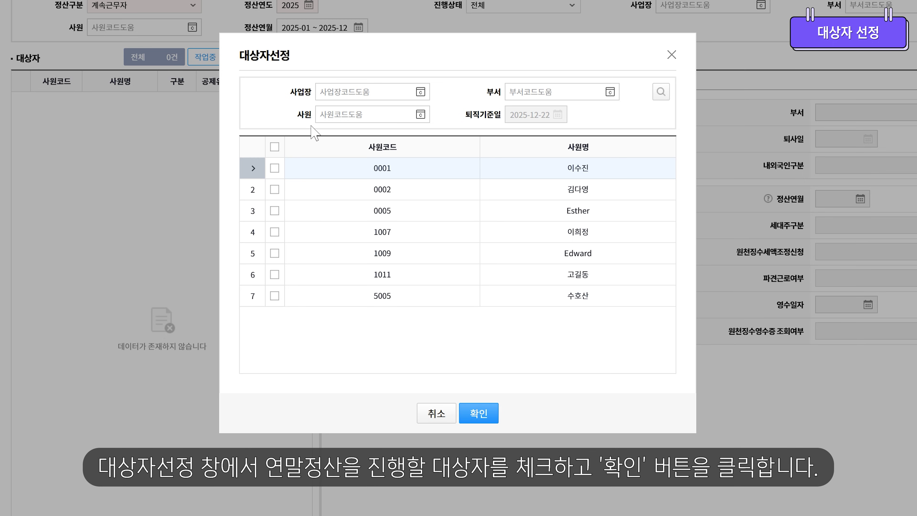
pyautogui.click(274, 147)
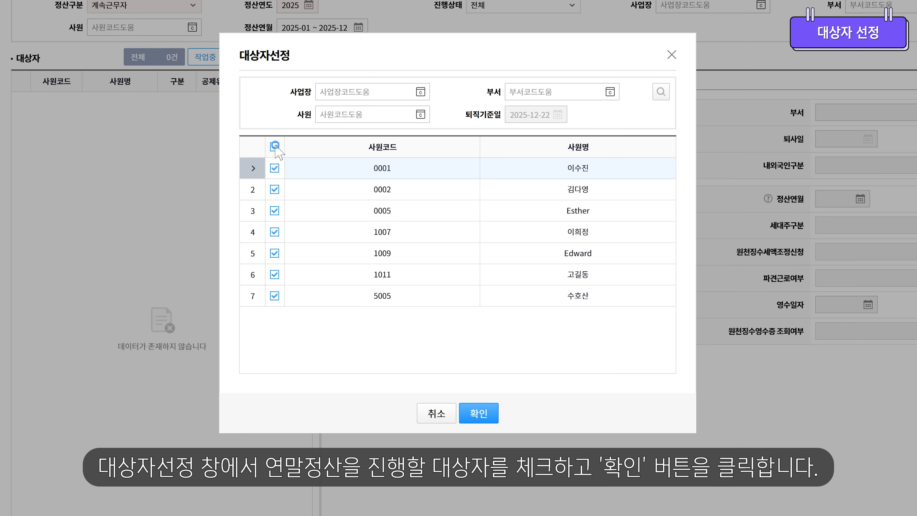
pyautogui.click(473, 412)
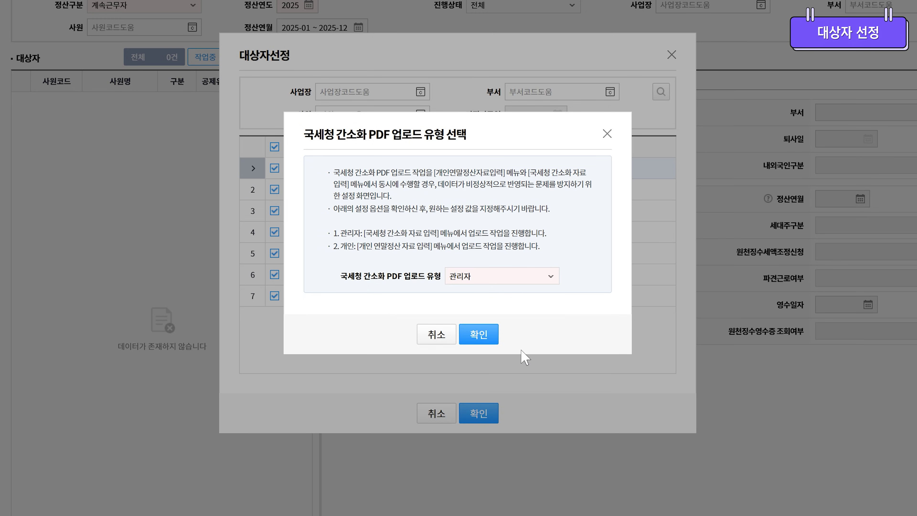
pyautogui.click(551, 284)
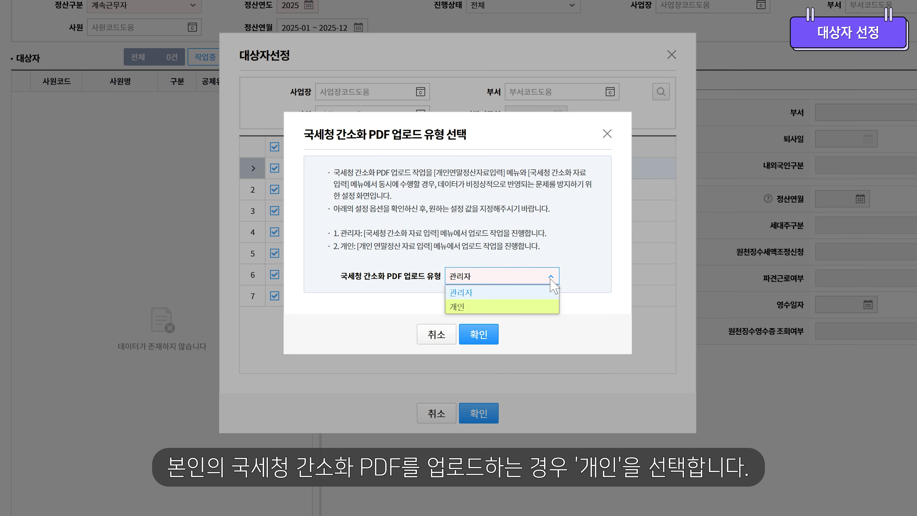
pyautogui.click(540, 306)
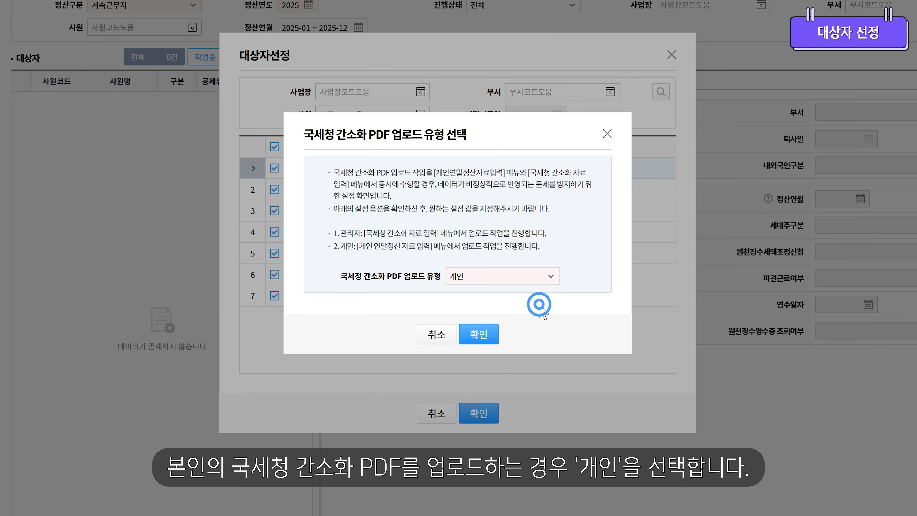
pyautogui.click(498, 336)
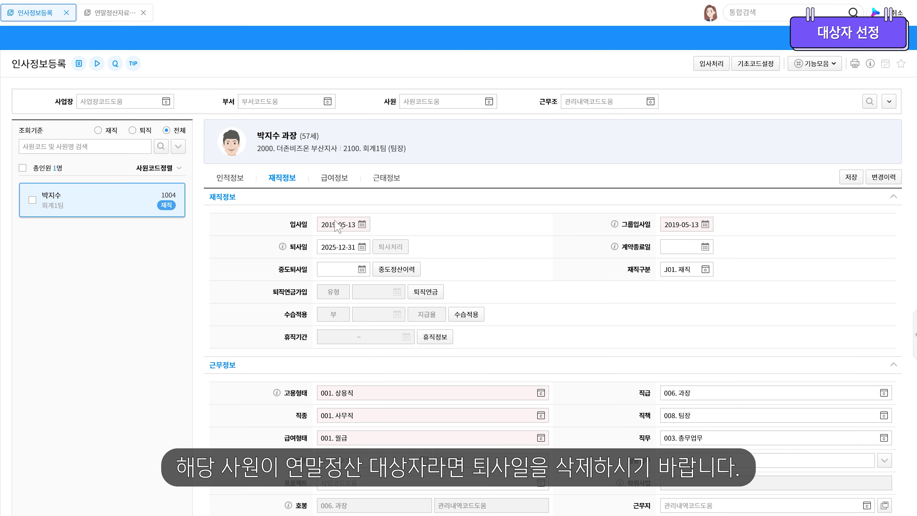
# Clear the 퇴사일 date in the employee's 재직정보.
pyautogui.click(351, 244)
pyautogui.press('BackSpace')
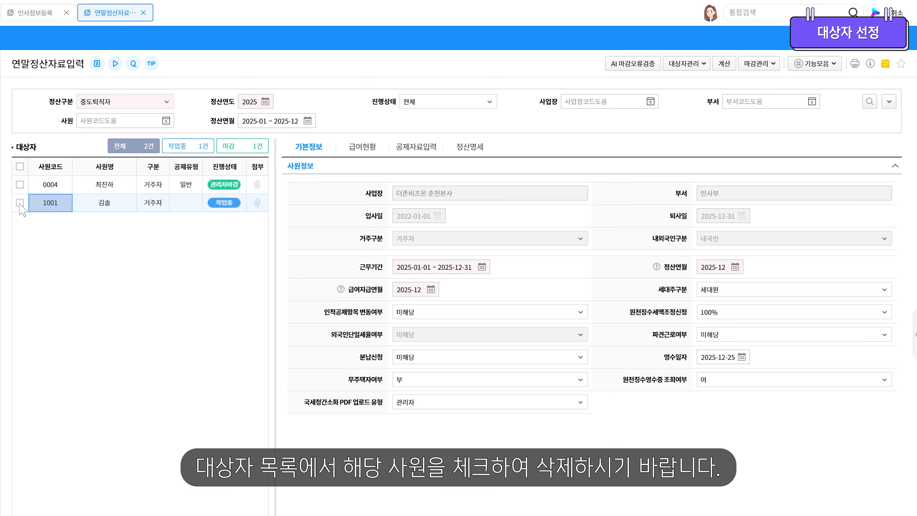
# Delete the employee with 작업중 status from the 중도퇴직자 target list and confirm the deletion.
pyautogui.click(19, 204)
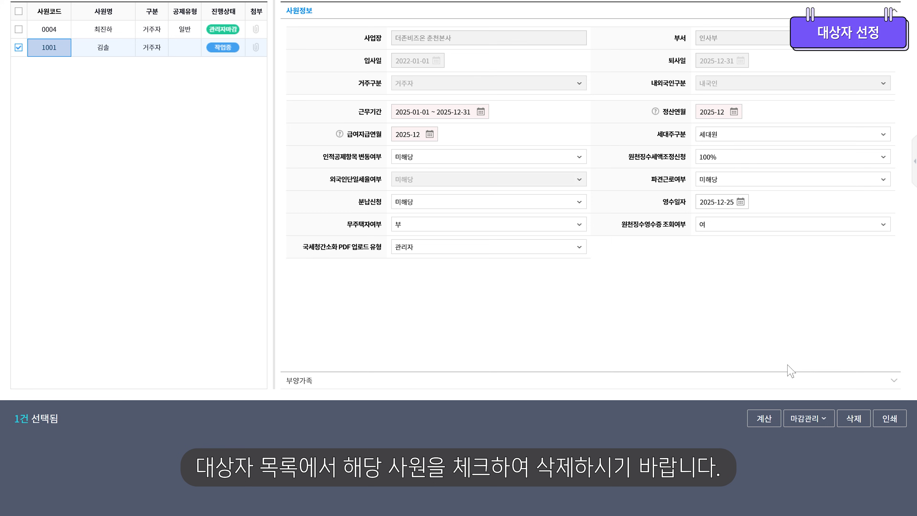
pyautogui.click(860, 415)
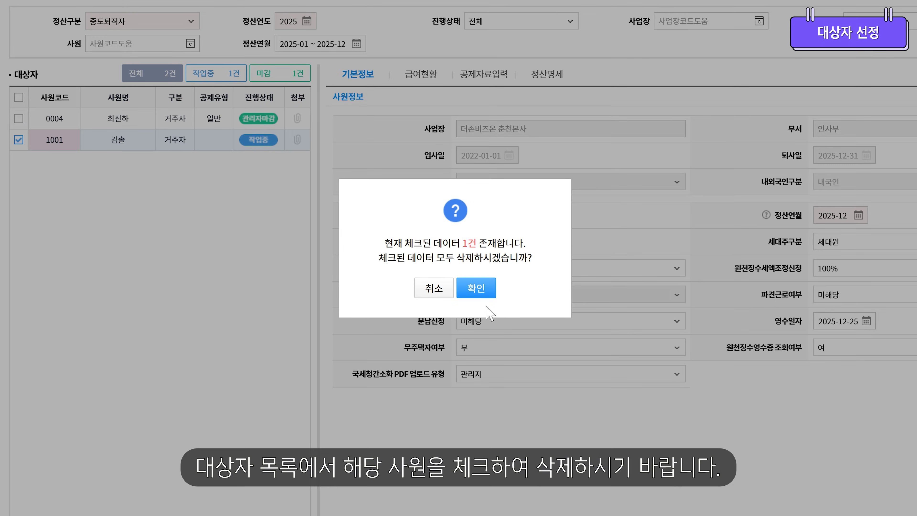
pyautogui.click(476, 293)
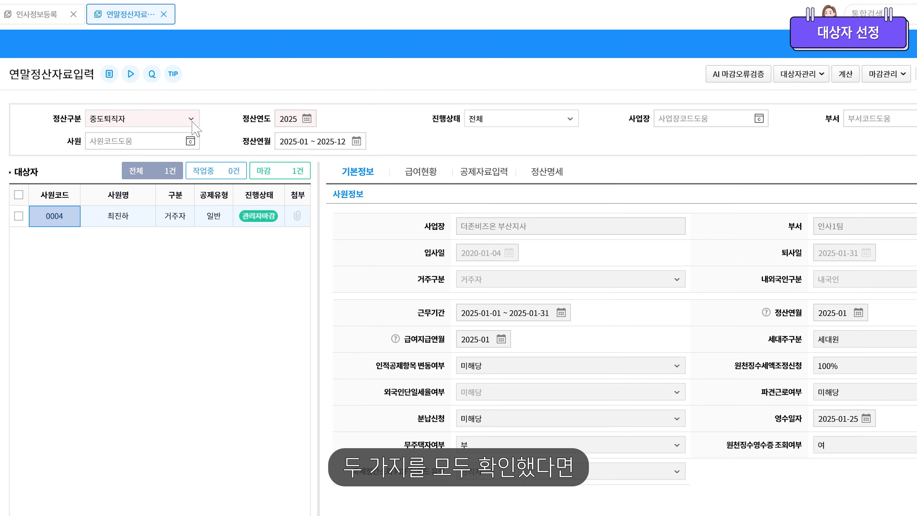
# Switch 정산구분 to 계속근무자 and register both available employees as targets, with PDF 업로드 유형 관리자.
pyautogui.click(191, 119)
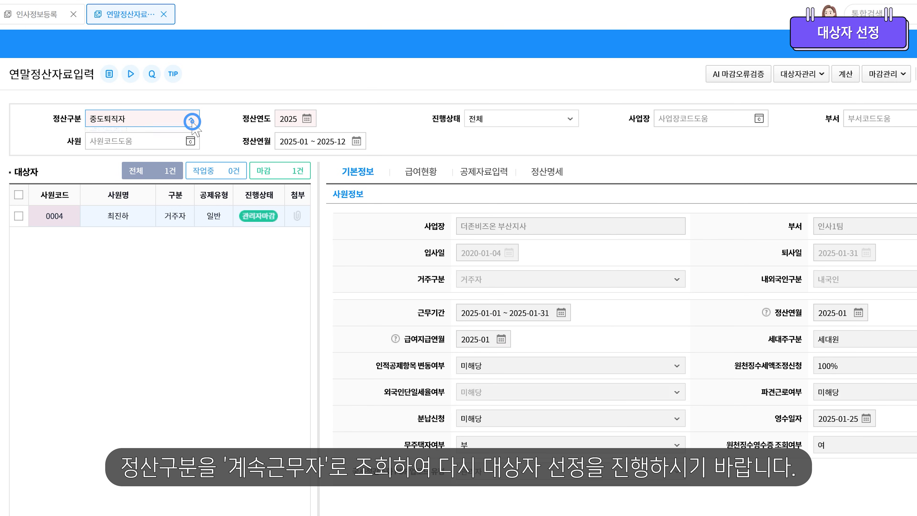
pyautogui.click(185, 135)
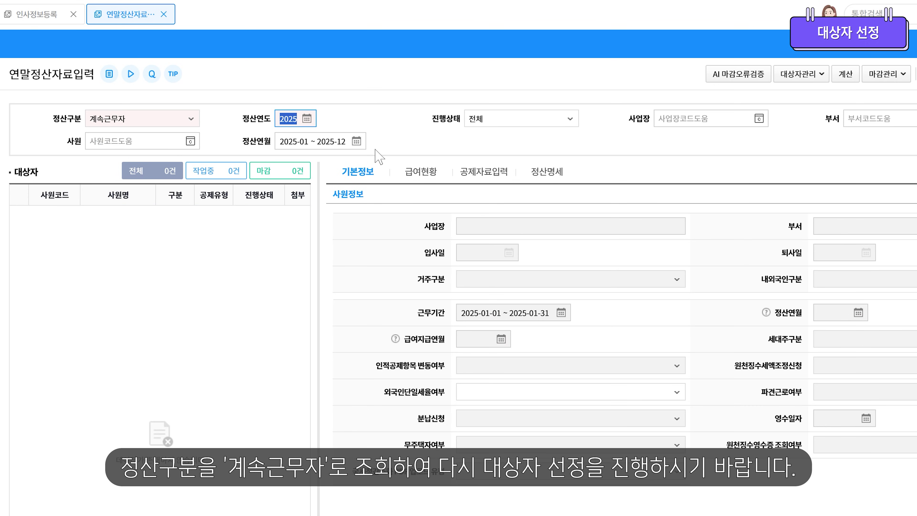
pyautogui.click(822, 78)
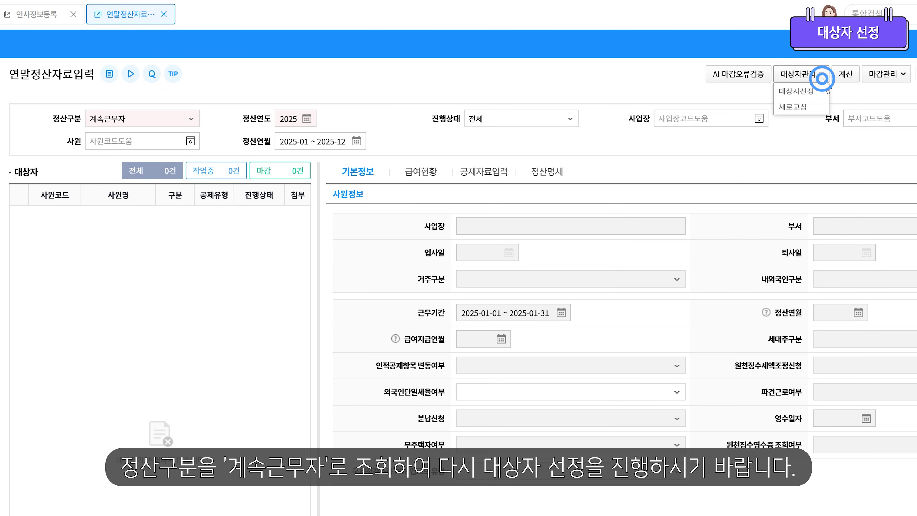
pyautogui.click(817, 90)
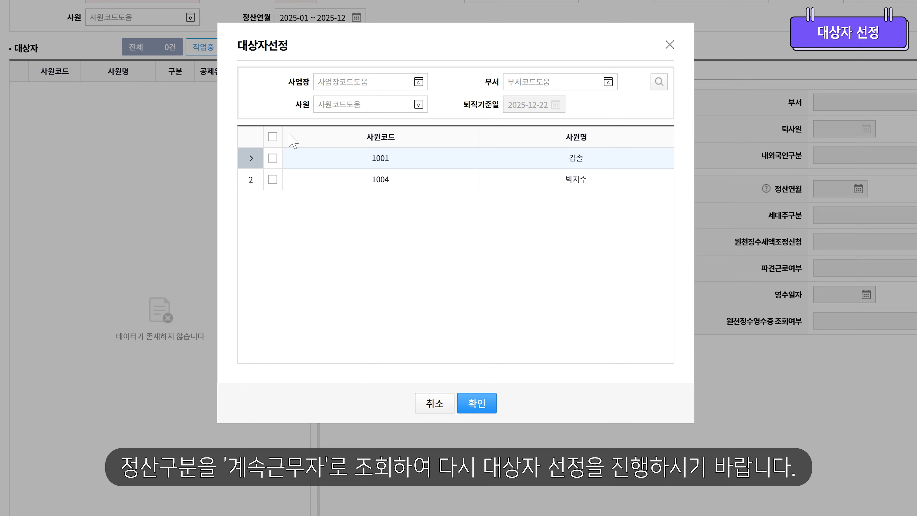
pyautogui.click(273, 137)
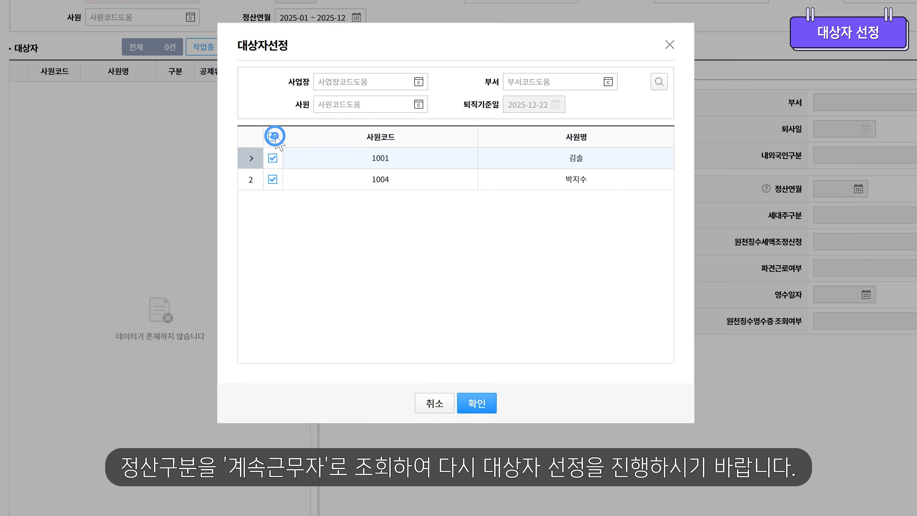
pyautogui.click(488, 404)
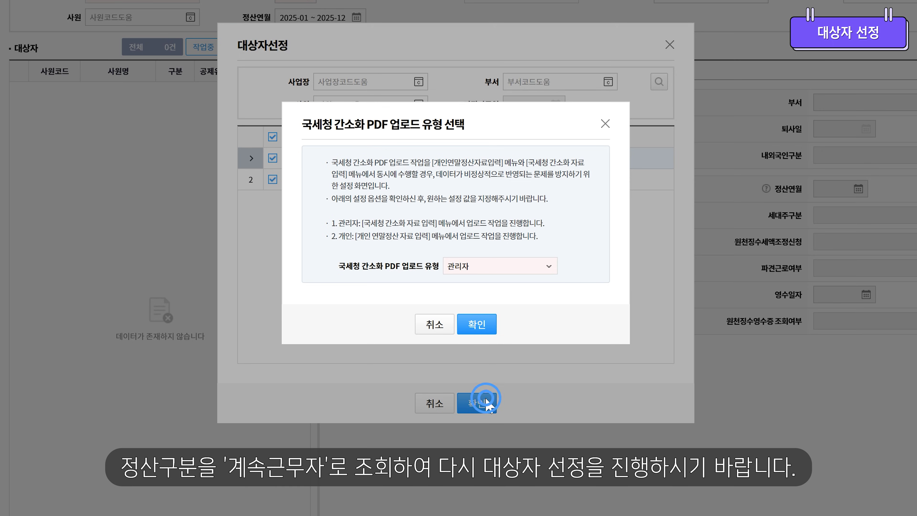
pyautogui.click(486, 325)
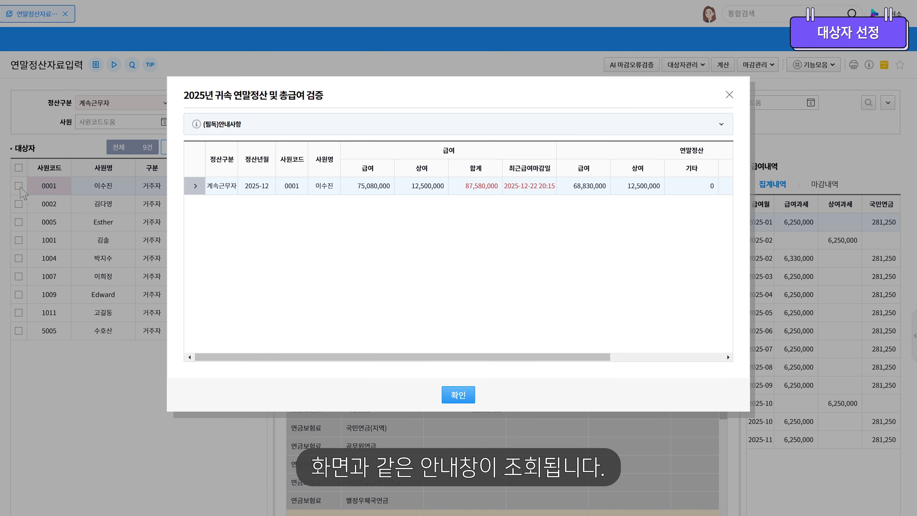
# Dismiss the 총급여 검증 notice and reapply the 근로소득 data for the first employee using 새로고침.
pyautogui.press('Return')
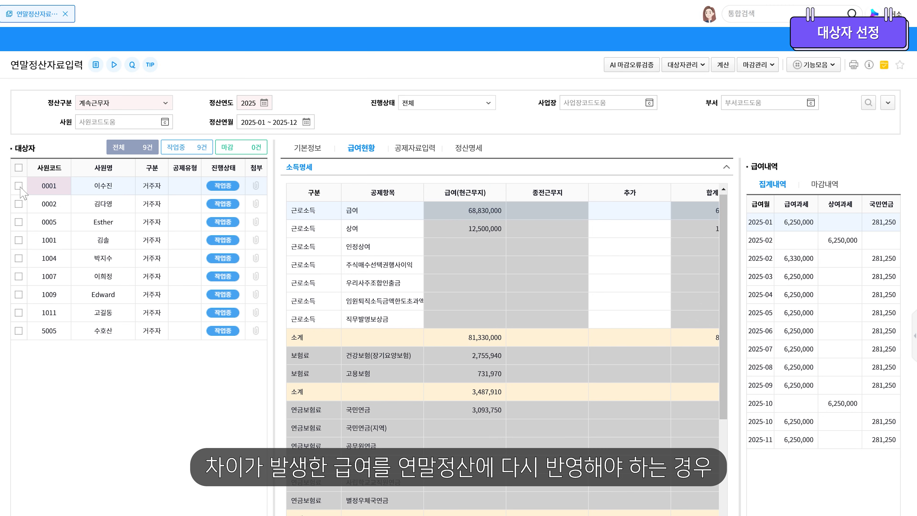
pyautogui.click(19, 185)
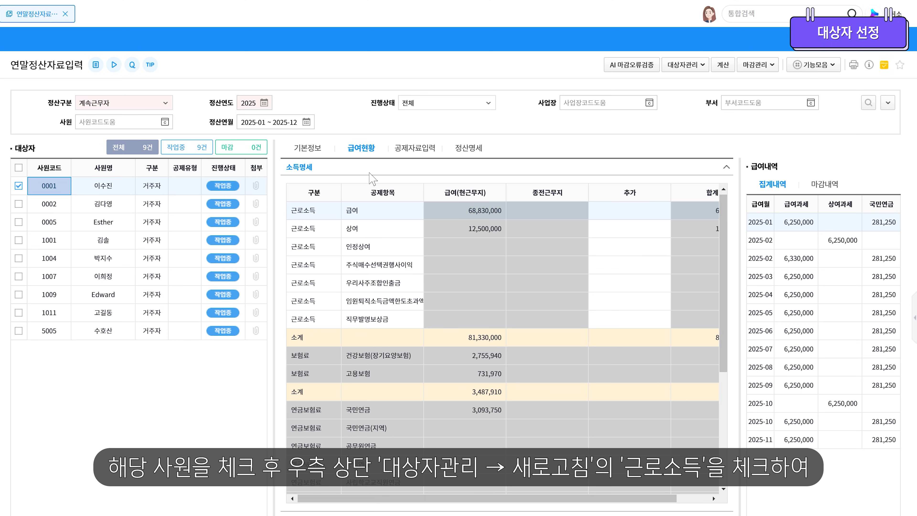
pyautogui.click(701, 67)
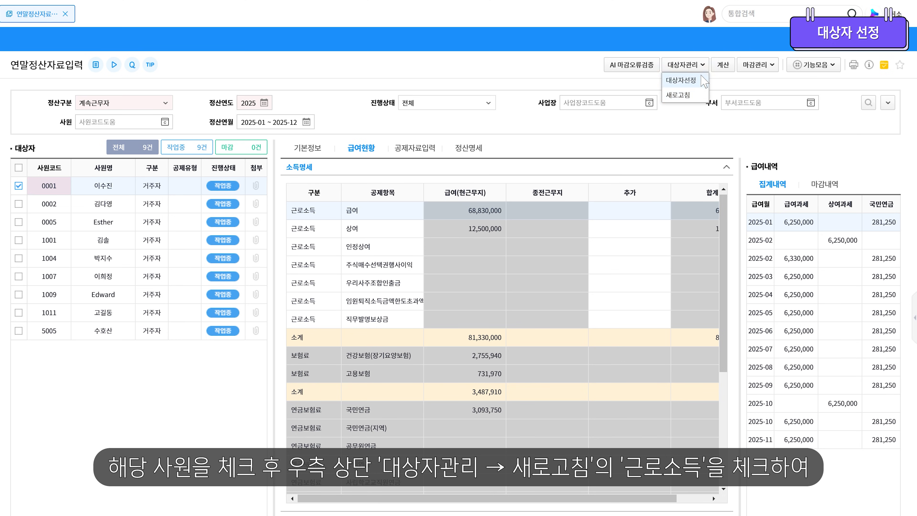
pyautogui.click(695, 94)
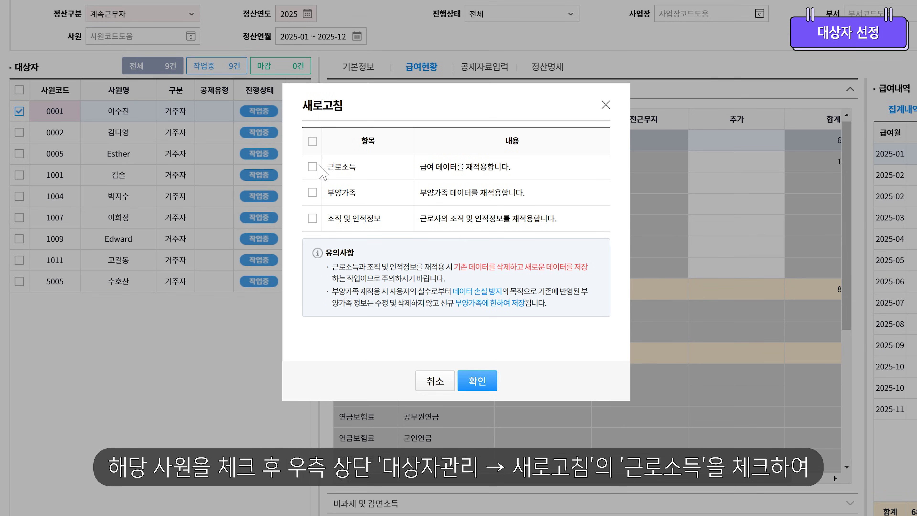
pyautogui.click(317, 167)
pyautogui.click(475, 376)
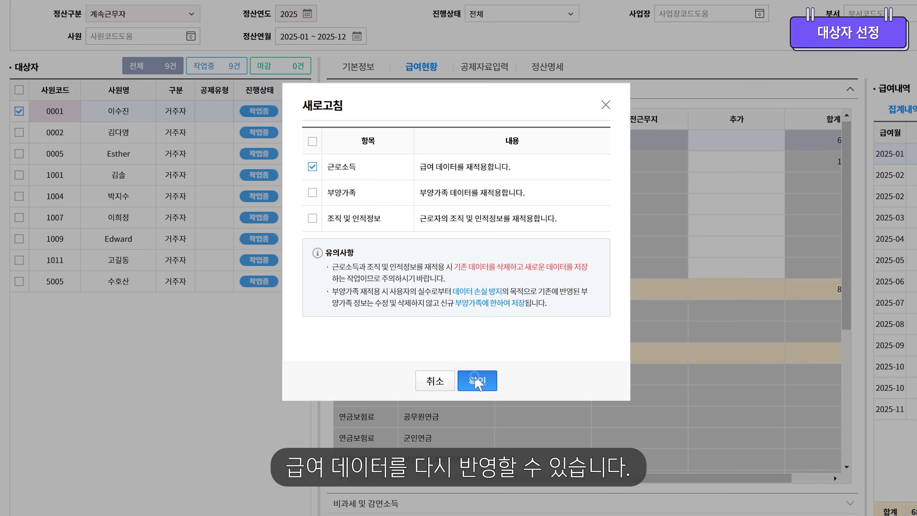
pyautogui.click(462, 286)
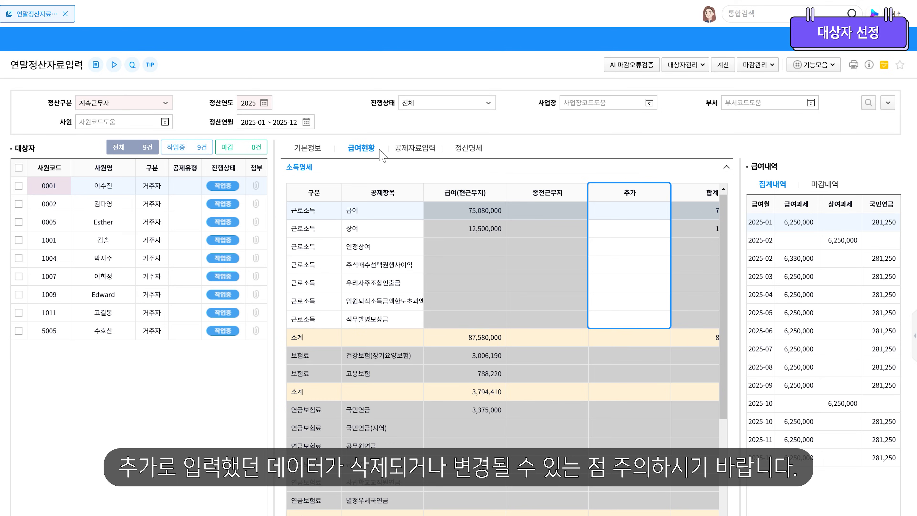
# Show the first employee's 사원정보 under 기본정보 and review the available 세대주구분 options.
pyautogui.click(123, 188)
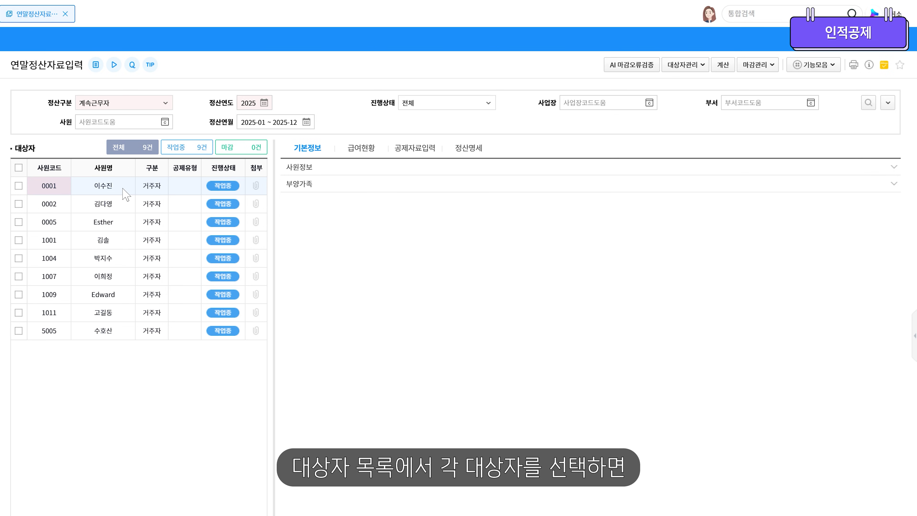
pyautogui.click(122, 188)
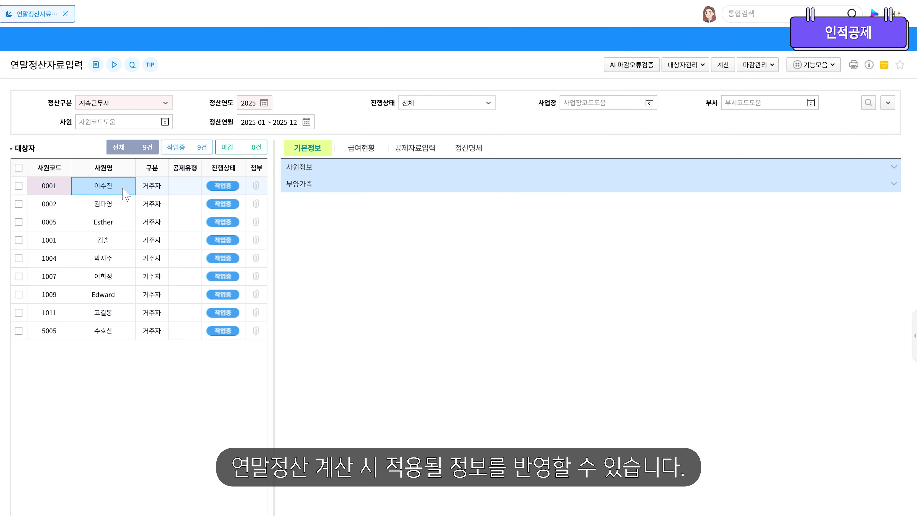
pyautogui.click(318, 169)
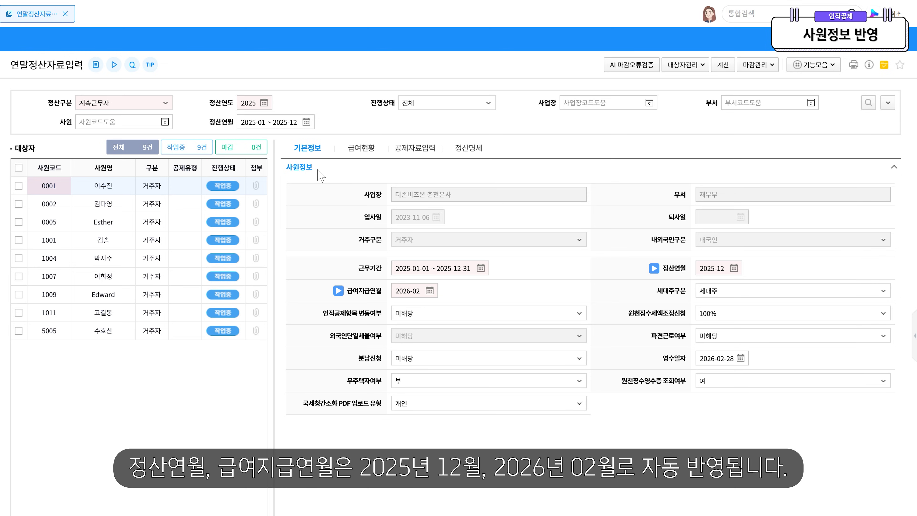
pyautogui.click(884, 290)
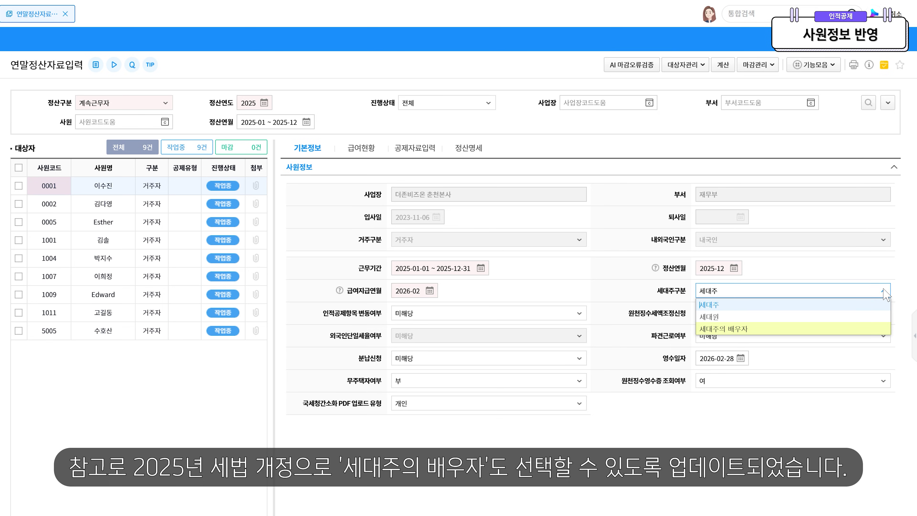
pyautogui.click(886, 295)
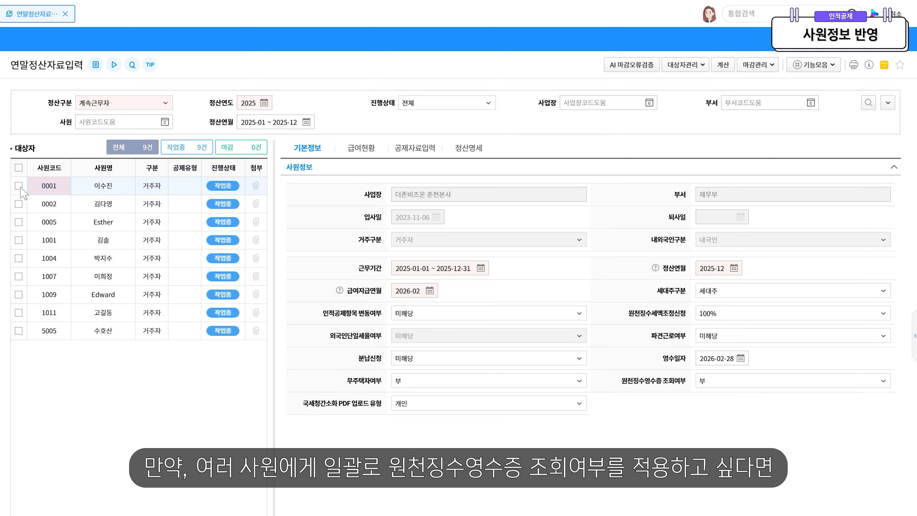
# Set 원천징수영수증 조회여부 to 여 for the first employee using the batch function in 기능모음.
pyautogui.click(19, 185)
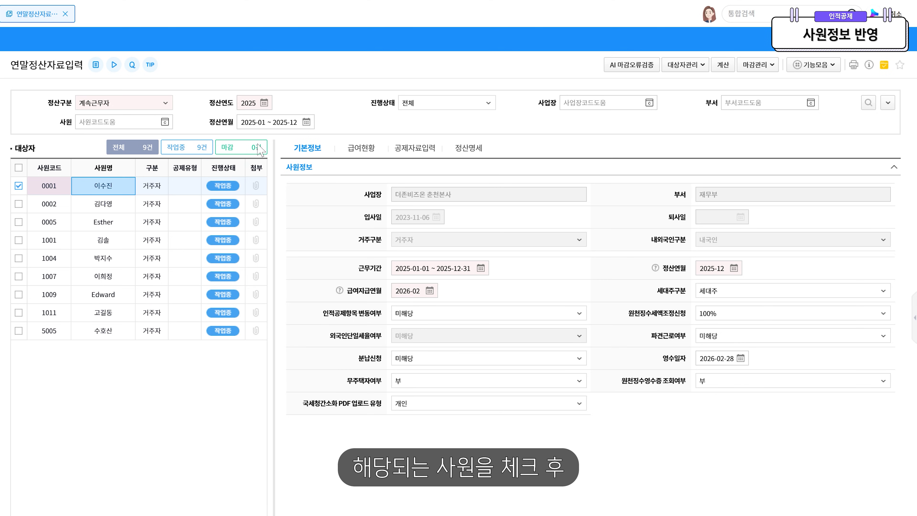
pyautogui.click(824, 66)
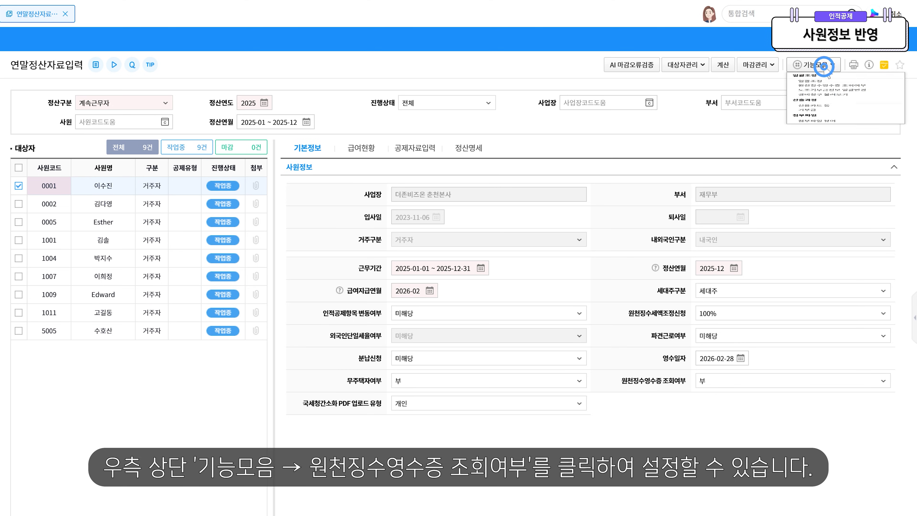
pyautogui.click(843, 103)
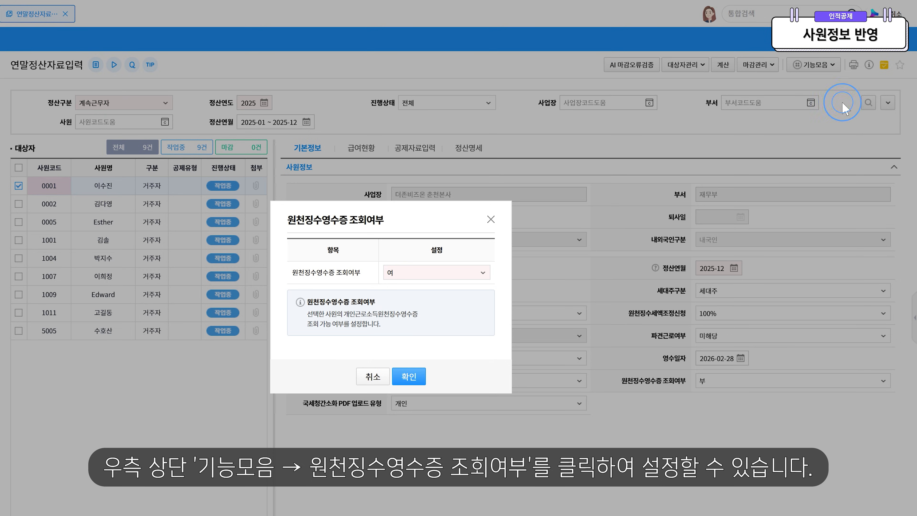
pyautogui.click(408, 376)
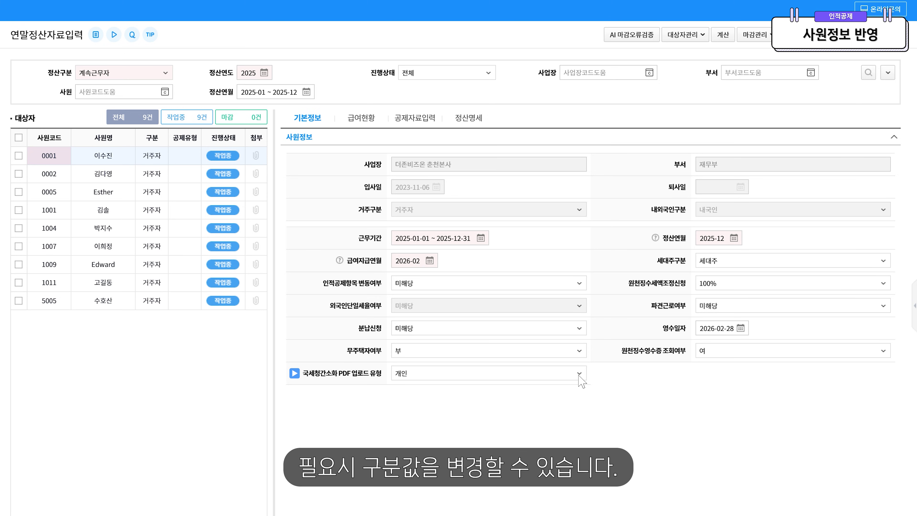
# Choose 개인 as the first employee's 국세청간소화 PDF 업로드 유형 in 사원정보.
pyautogui.click(578, 375)
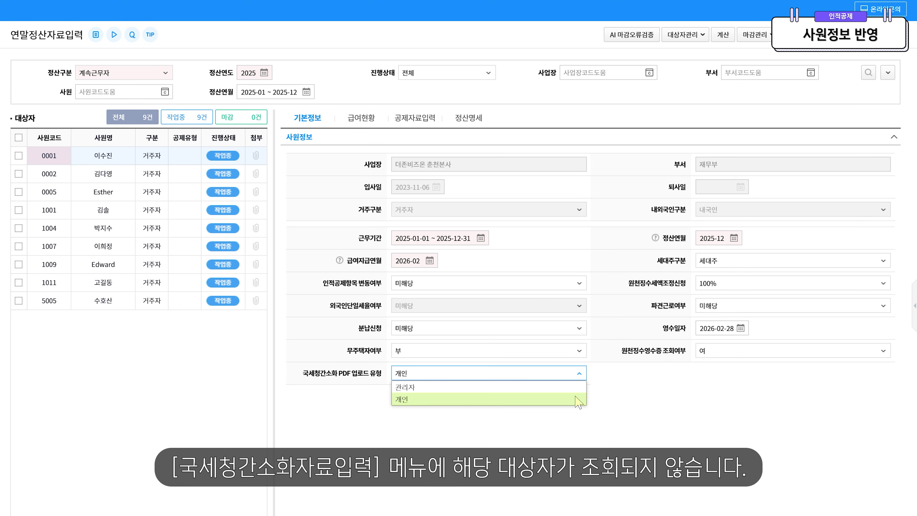
pyautogui.click(578, 399)
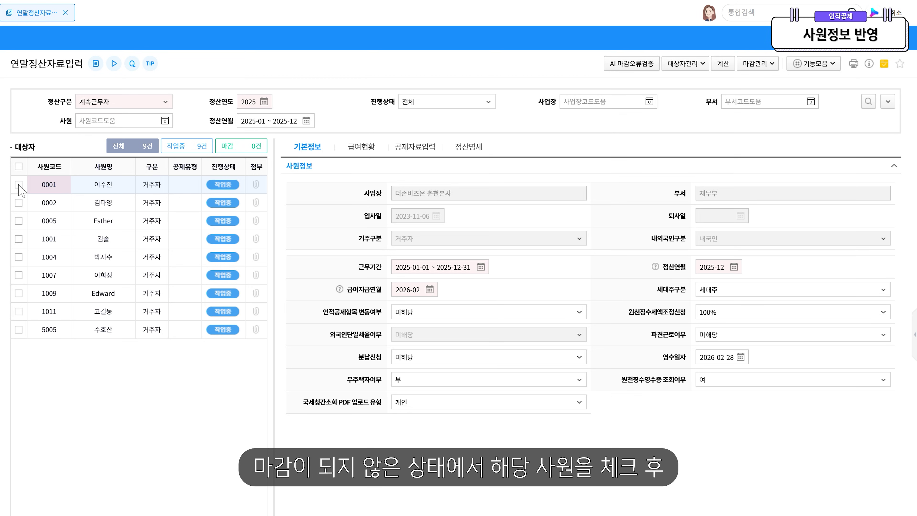
# Open 새로고침 from 대상자관리 for the first employee, and open the 일괄조정 function for the employee information.
pyautogui.click(19, 184)
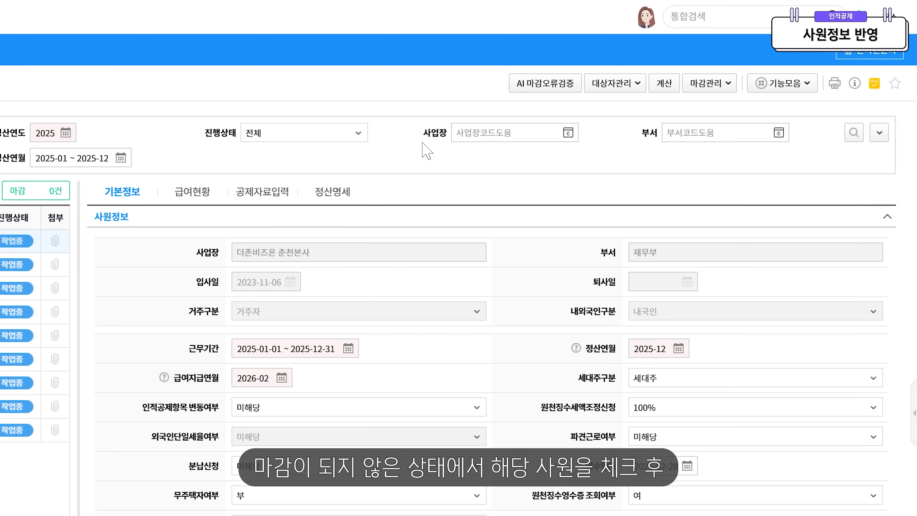
pyautogui.click(637, 86)
pyautogui.click(629, 119)
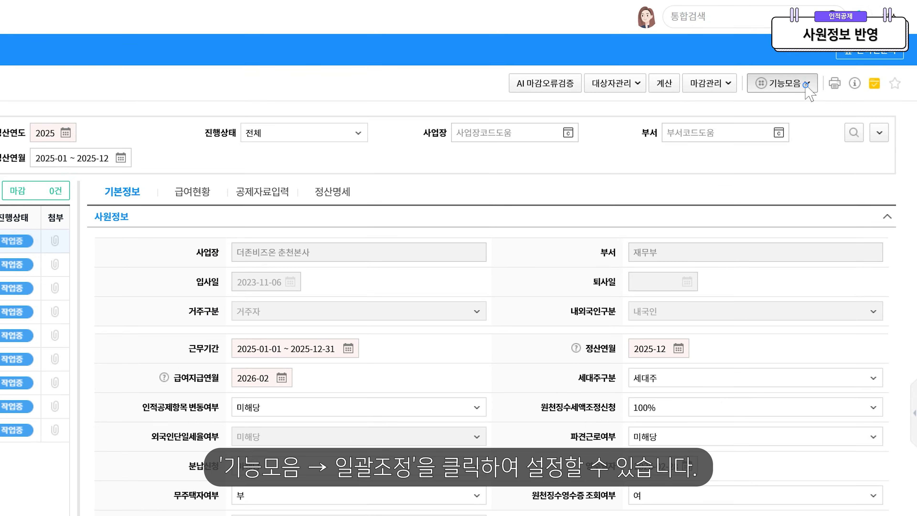
pyautogui.click(827, 63)
pyautogui.click(801, 125)
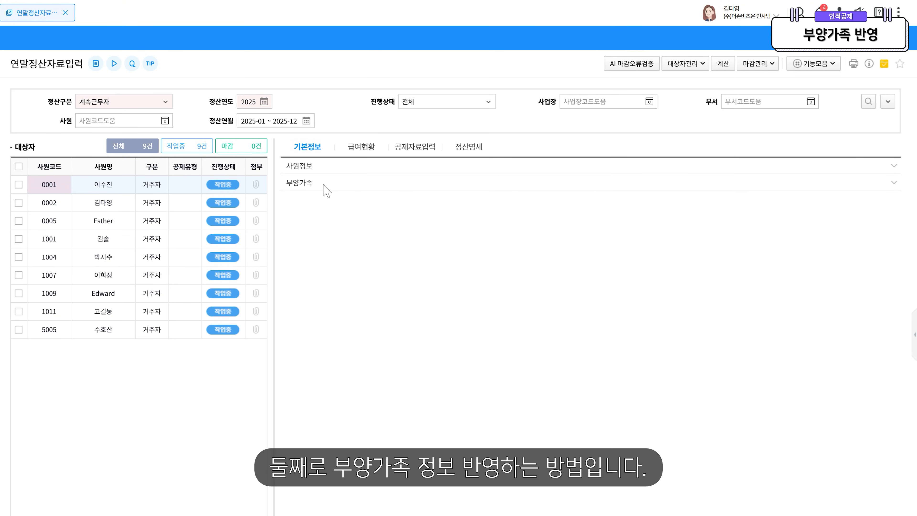
# Show the first employee's 부양가족 section, reapply only the 부양가족 data with 새로고침, and dismiss the recalculation notice.
pyautogui.click(323, 185)
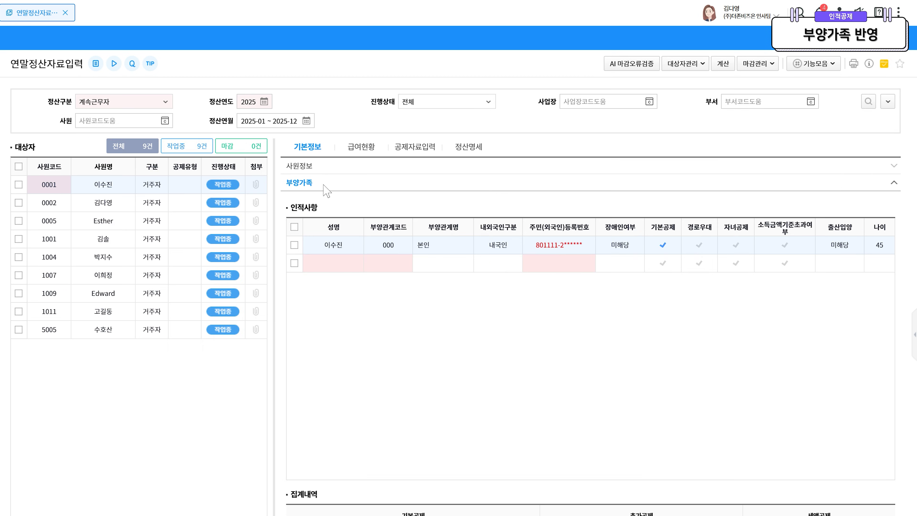
pyautogui.click(19, 184)
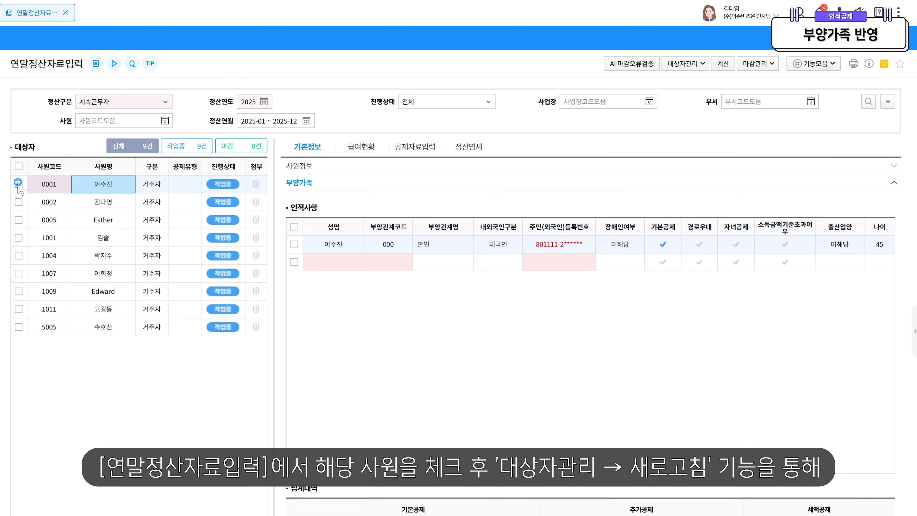
pyautogui.click(687, 64)
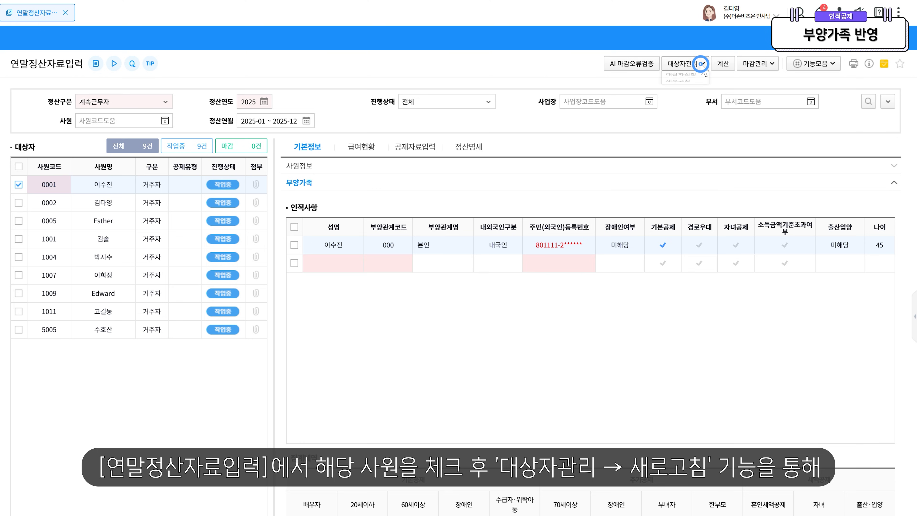
pyautogui.click(695, 92)
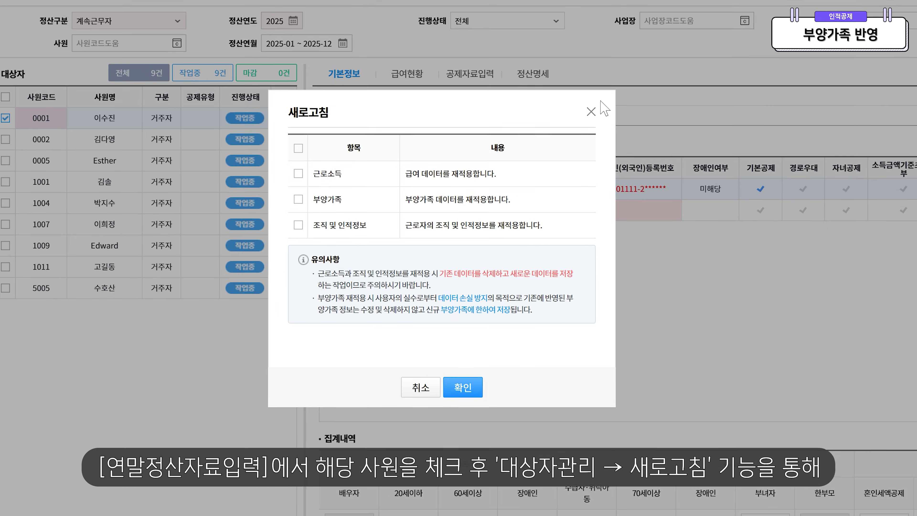
pyautogui.click(269, 254)
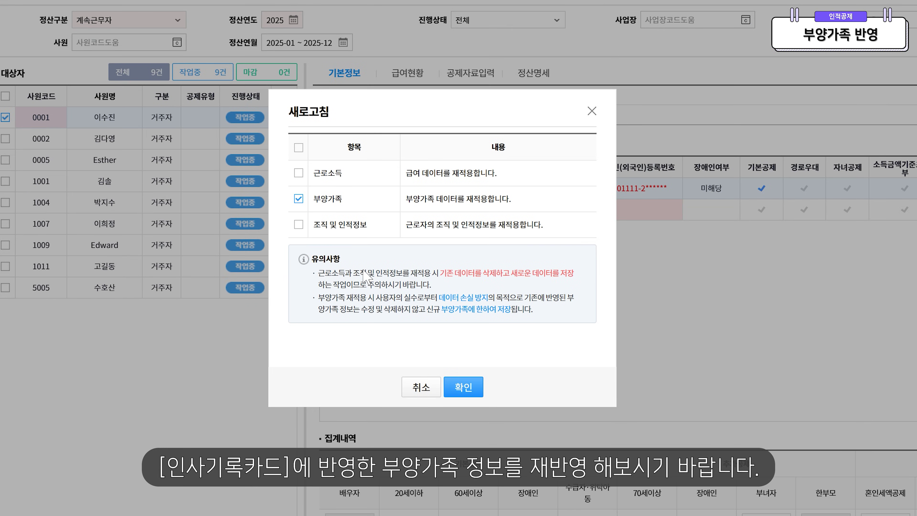
pyautogui.click(463, 387)
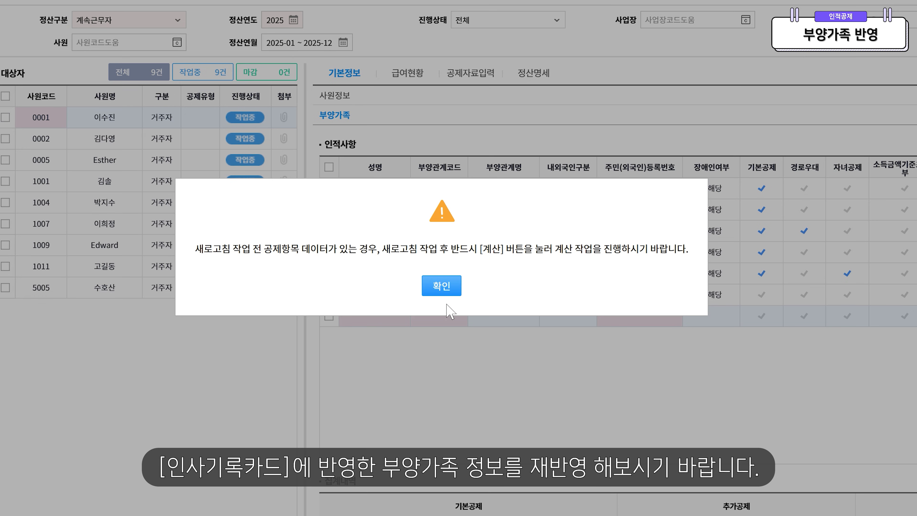
pyautogui.click(445, 290)
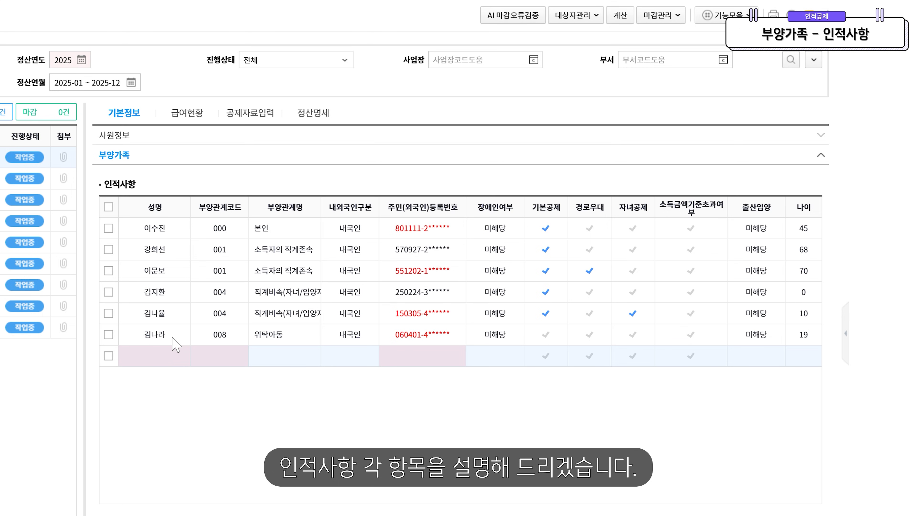
# Check the 위탁아동 dependent's 부양관계코드 and resident registration number fields, and set its 내외국인구분 to 내국인.
pyautogui.click(175, 339)
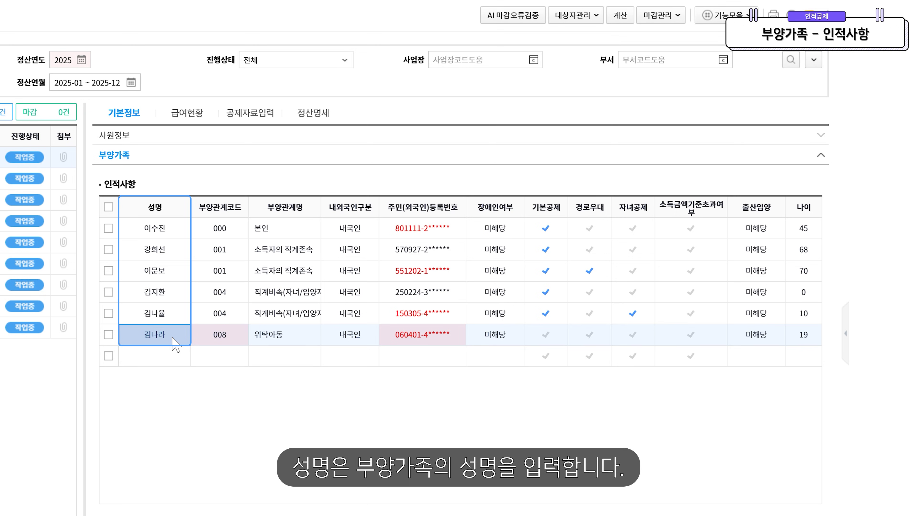
pyautogui.moveTo(241, 338)
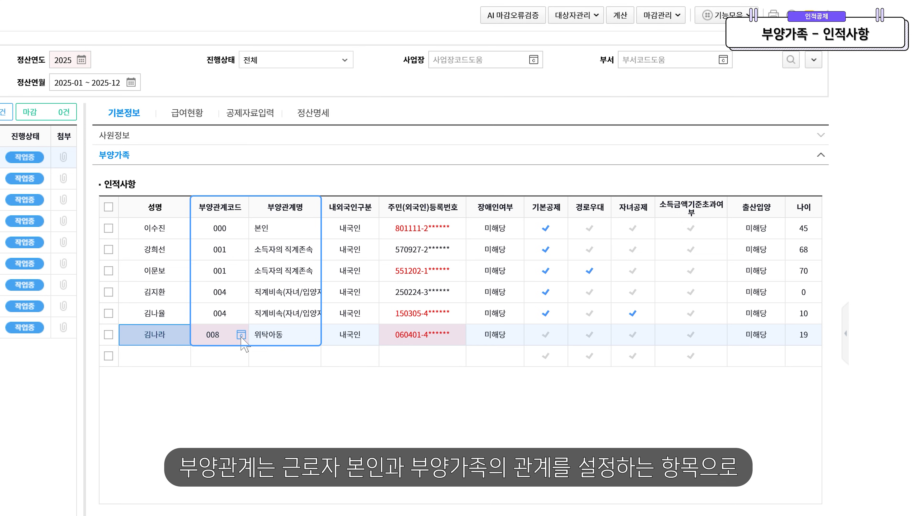
pyautogui.click(241, 336)
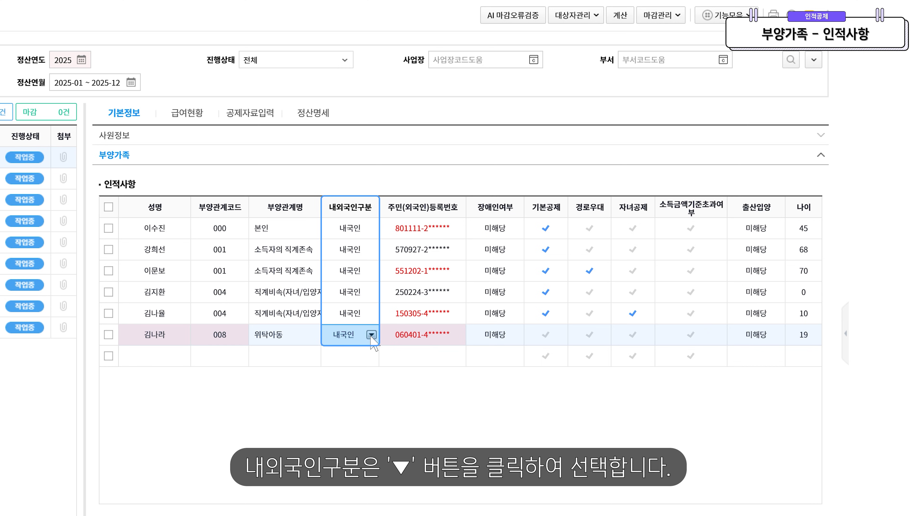
pyautogui.click(371, 335)
pyautogui.click(365, 351)
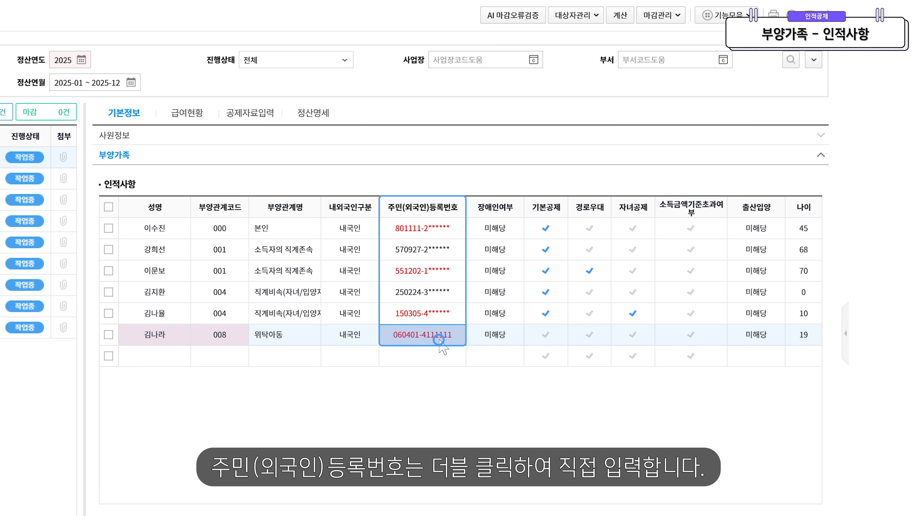
pyautogui.doubleClick(439, 341)
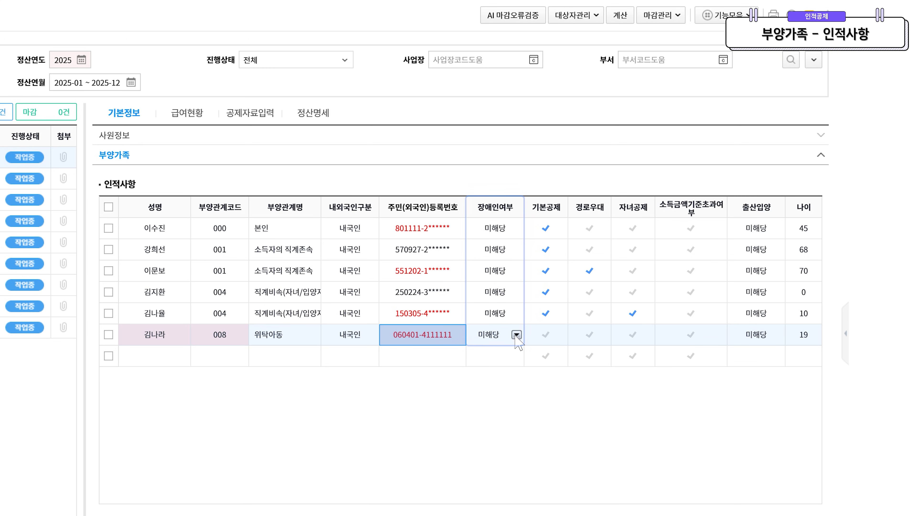
# Set the 위탁아동 dependent's 장애인여부 to 미해당, and mark the dependent for 기본공제, acknowledging the age-requirement notice.
pyautogui.click(516, 335)
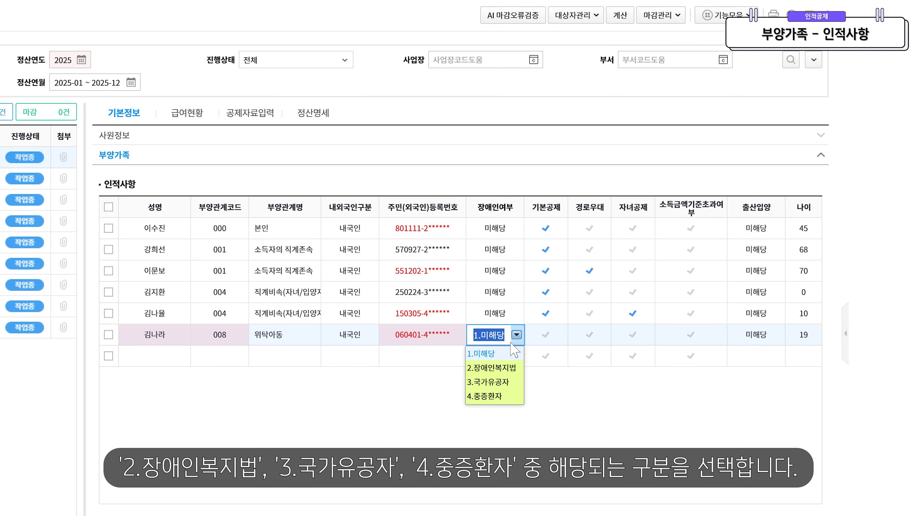
pyautogui.click(507, 350)
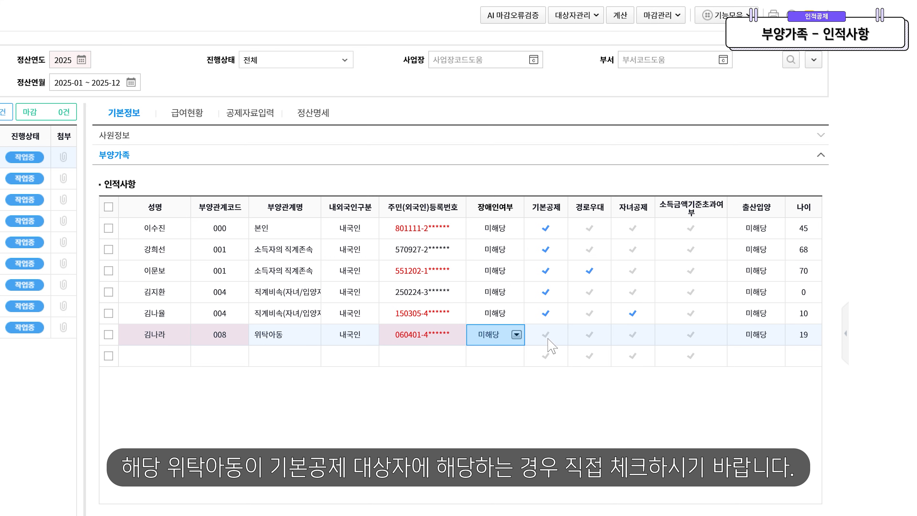
pyautogui.click(547, 338)
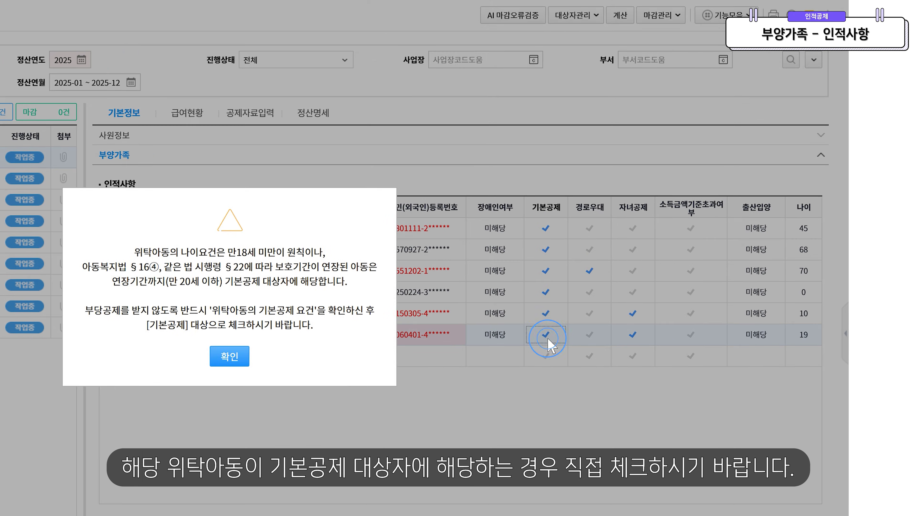
pyautogui.click(465, 337)
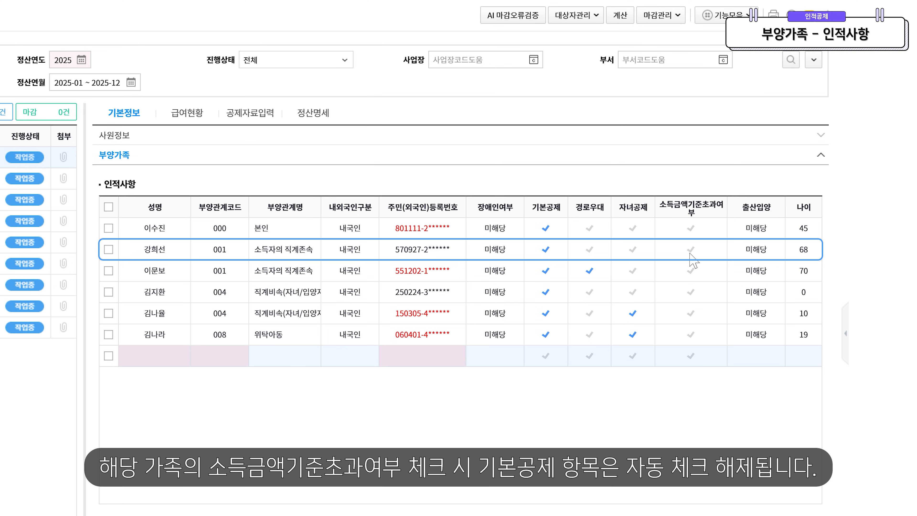
# Mark 소득금액기준초과여부 for the 68-year-old 직계존속, and set 출산입양 to 셋째이상 for the 0-year-old child.
pyautogui.click(690, 250)
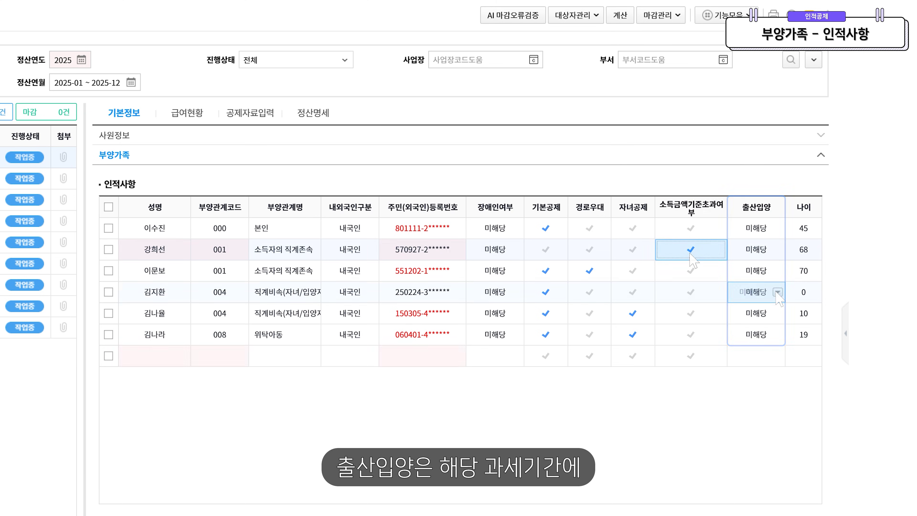
pyautogui.click(776, 293)
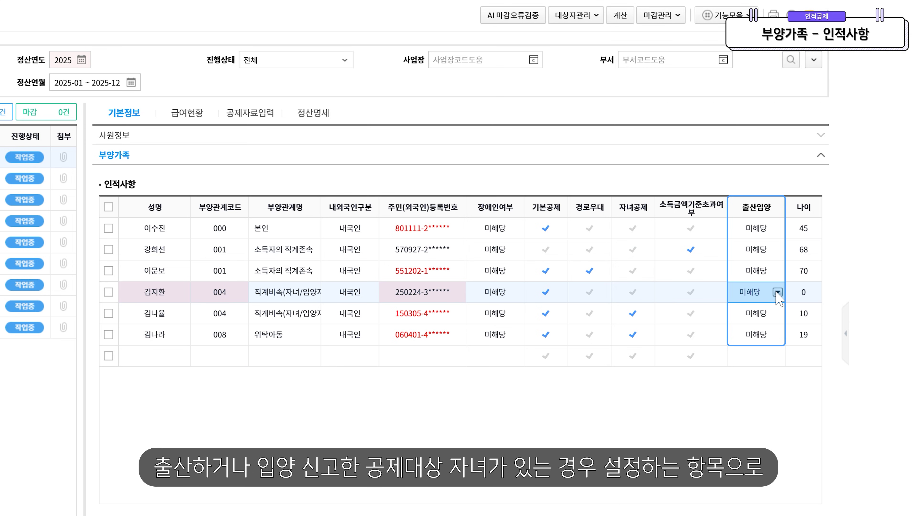
pyautogui.click(778, 293)
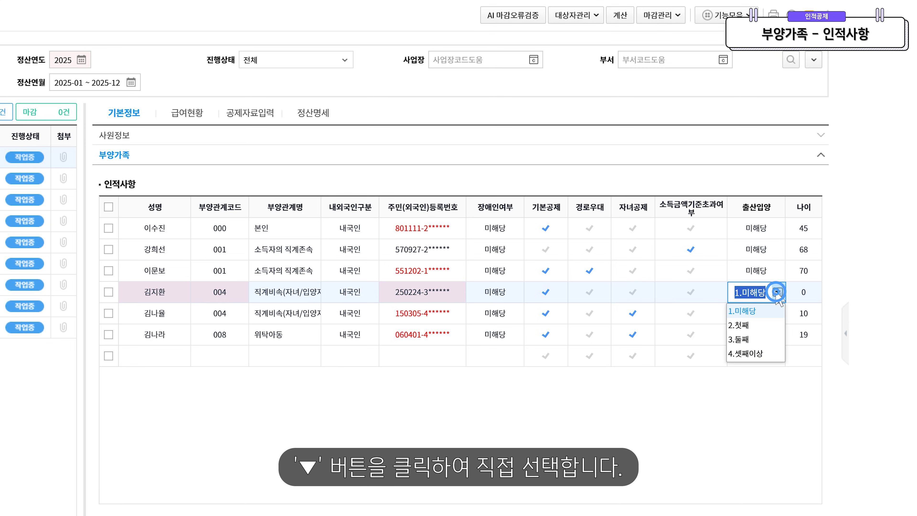
pyautogui.click(776, 353)
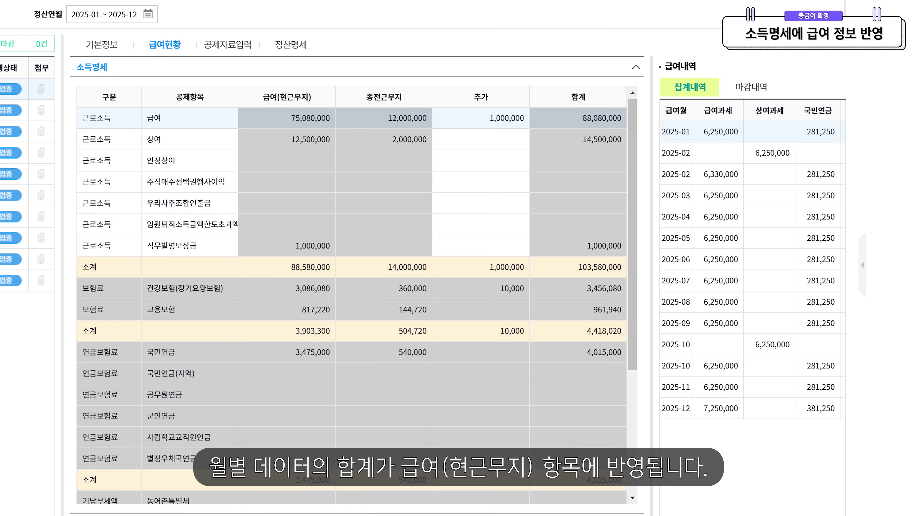
# Show the 마감내역 payroll details, and open the code lookups for new 비과세소득 and 감면소득 rows.
pyautogui.click(751, 88)
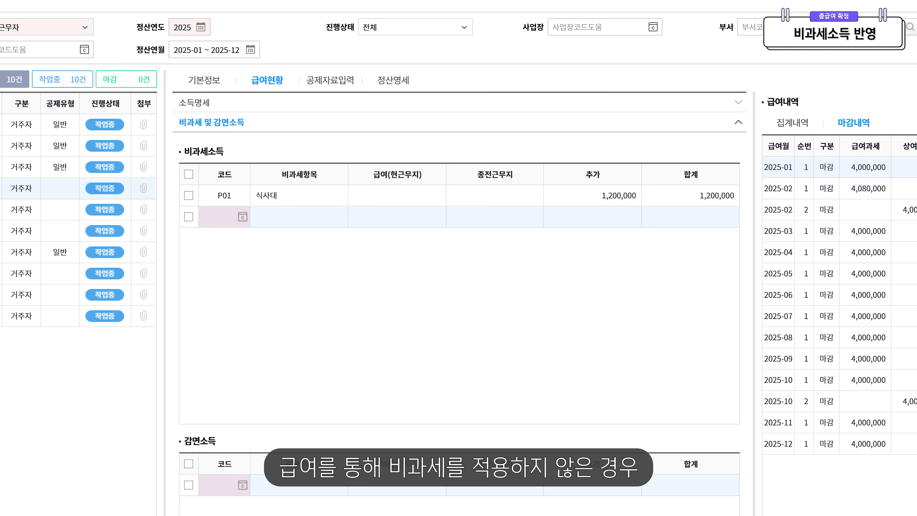
pyautogui.click(243, 216)
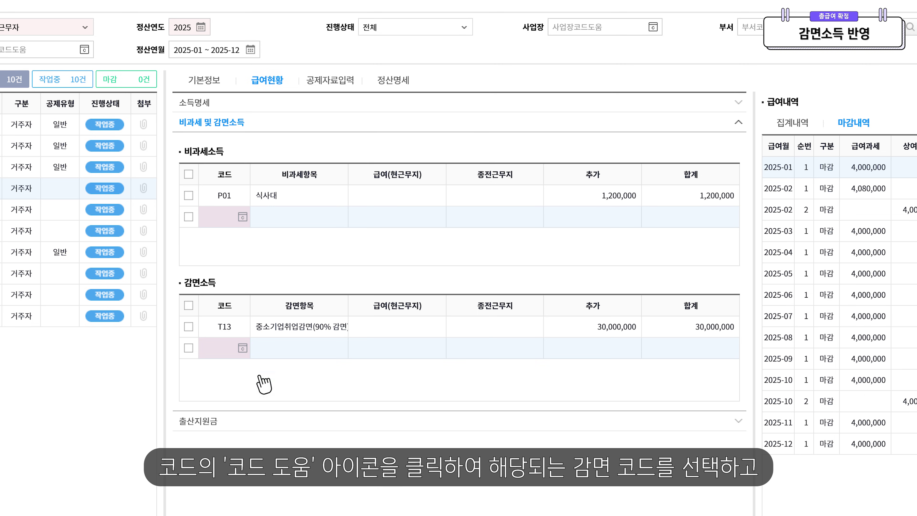
pyautogui.click(243, 348)
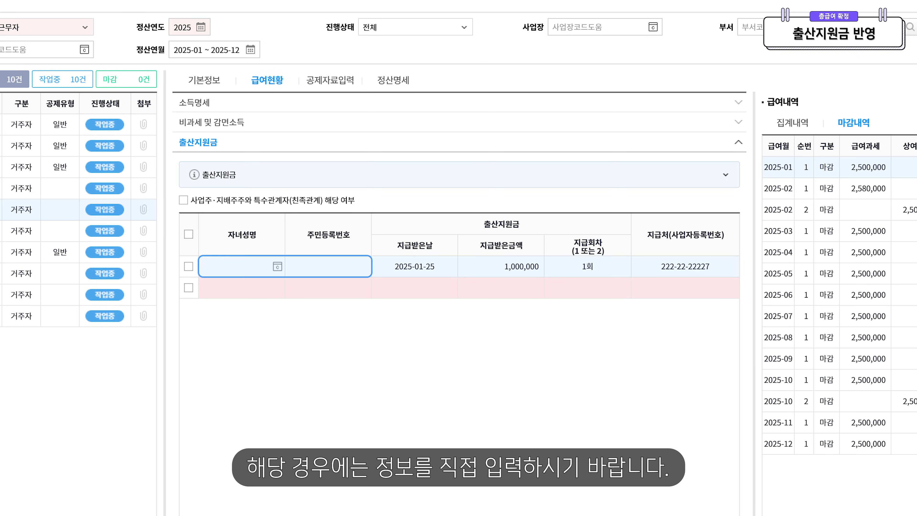
# Select the child for the 2025-01-25 출산지원금 entry, and mark 사업주·지배주주와 특수관계자(친족관계) 해당 여부.
pyautogui.click(277, 267)
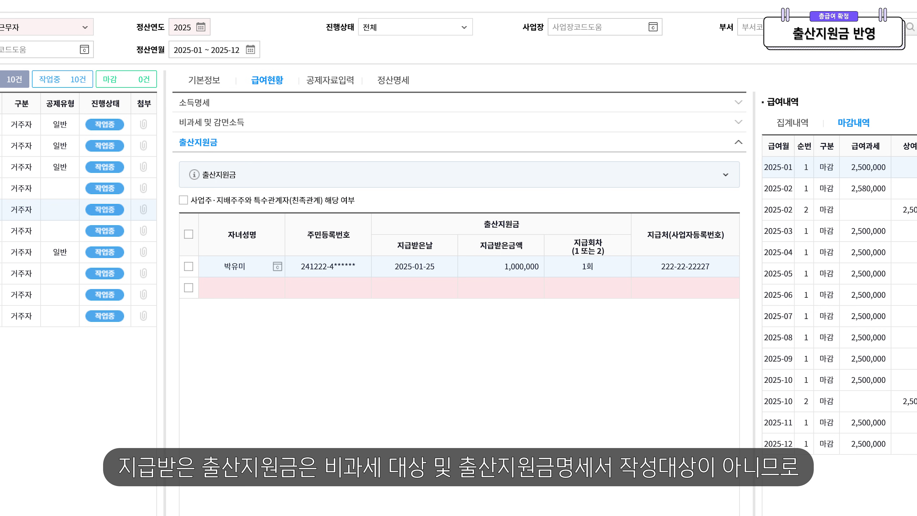
pyautogui.click(183, 199)
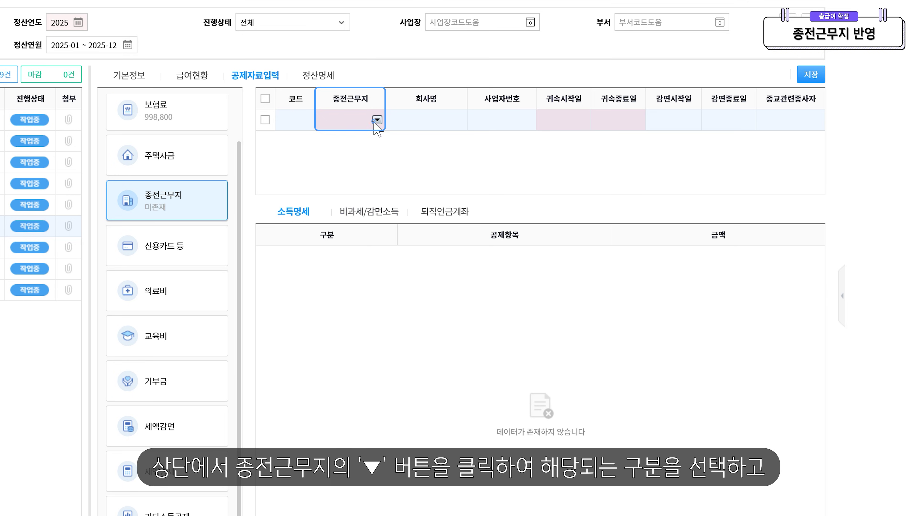
# Register 더존에듀캠 as a 종전근무지 with 귀속 and 감면 periods 2025-01-01 to 2025-02-28 and 종교관련종사자 set to 부.
pyautogui.click(376, 120)
pyautogui.click(366, 139)
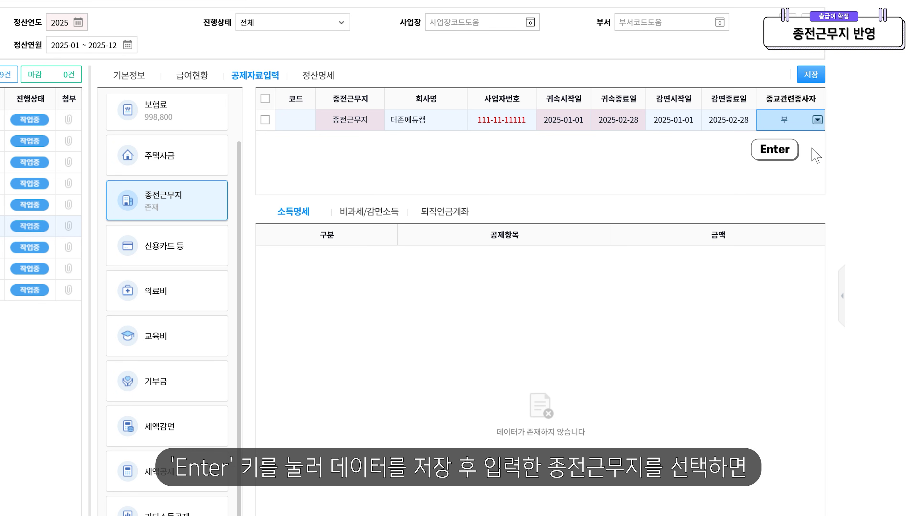
pyautogui.press('Return')
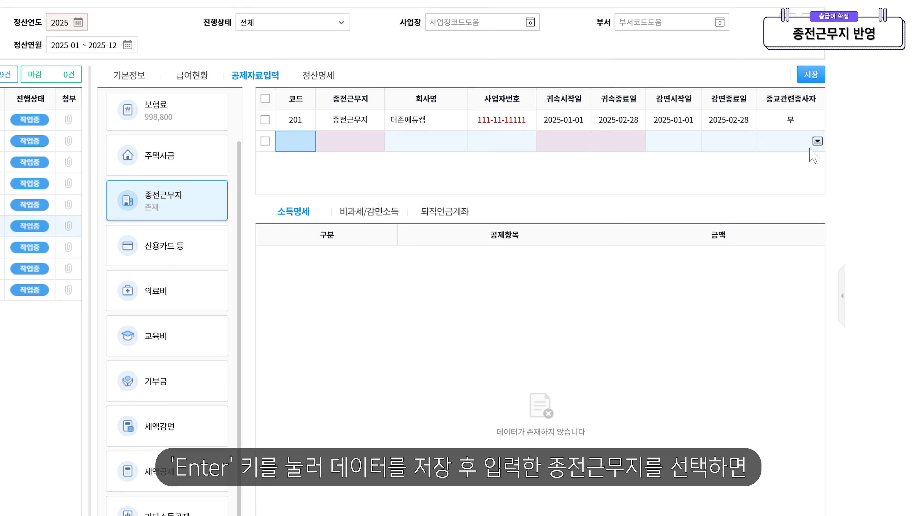
# Enter 3,000,000 as the 급여 amount in the 소득명세 of the 종전근무지 더존에듀캠.
pyautogui.click(428, 121)
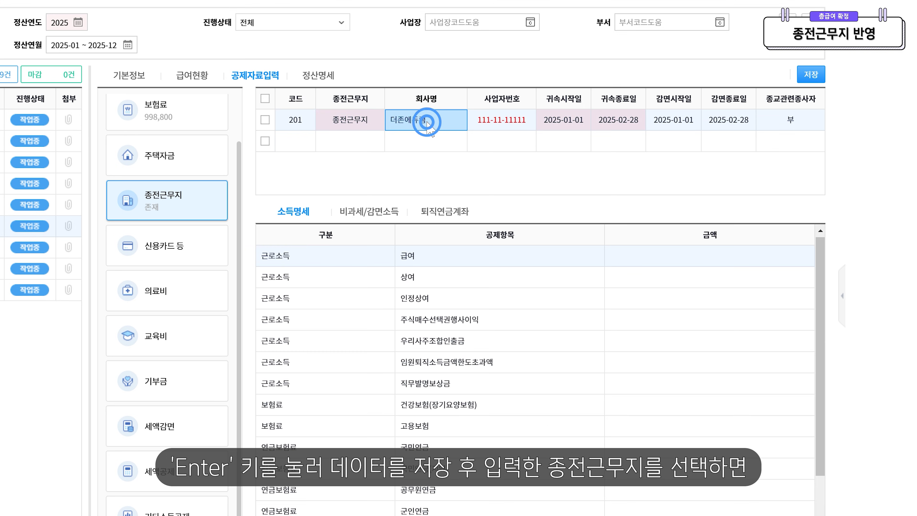
pyautogui.click(702, 255)
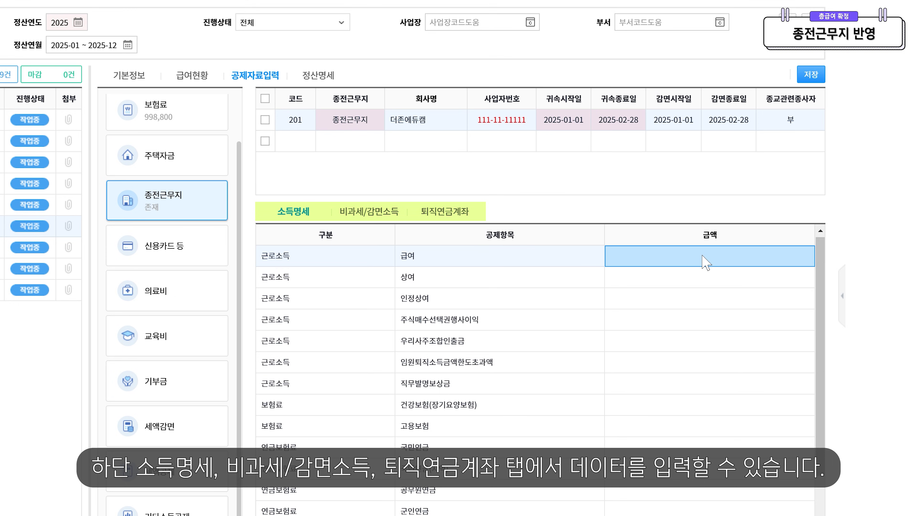
pyautogui.write('3000000')
pyautogui.press('Return')
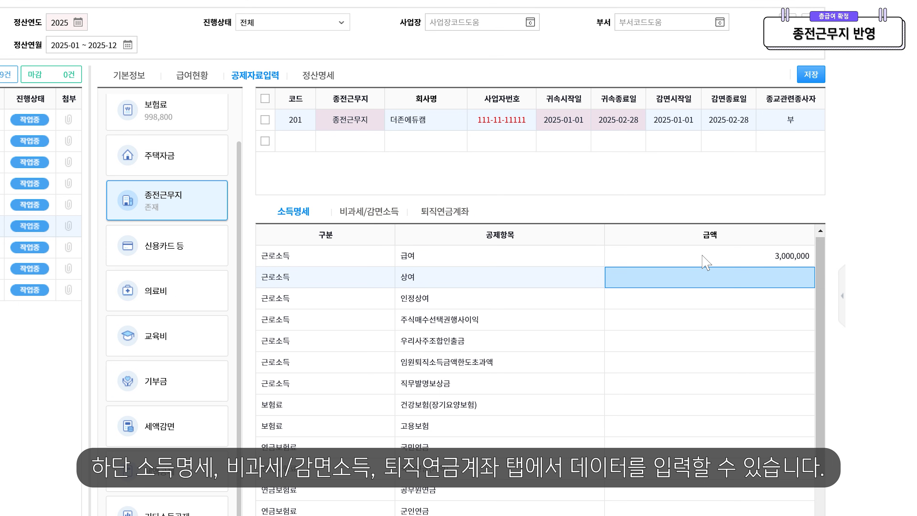
pyautogui.scroll(-5, 706, 263)
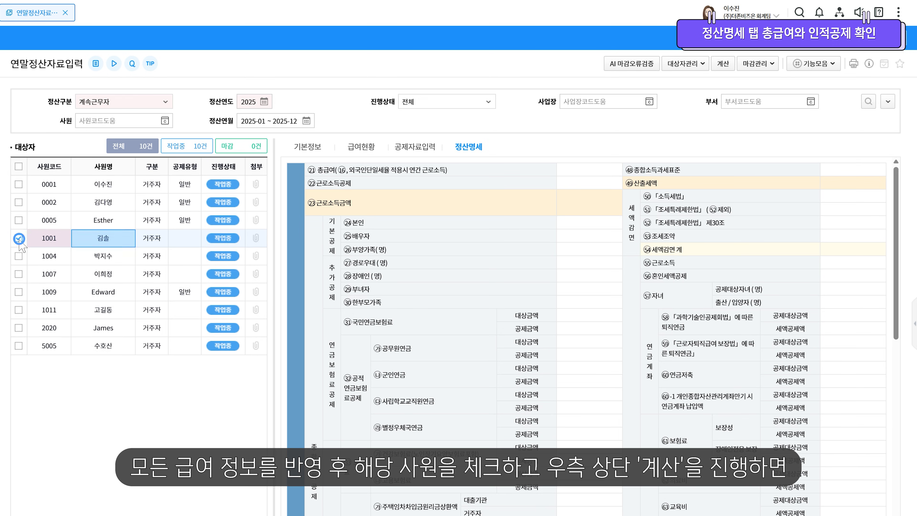
# Run 계산 for the fourth employee and confirm the settlement calculation with 일반공제.
pyautogui.click(19, 238)
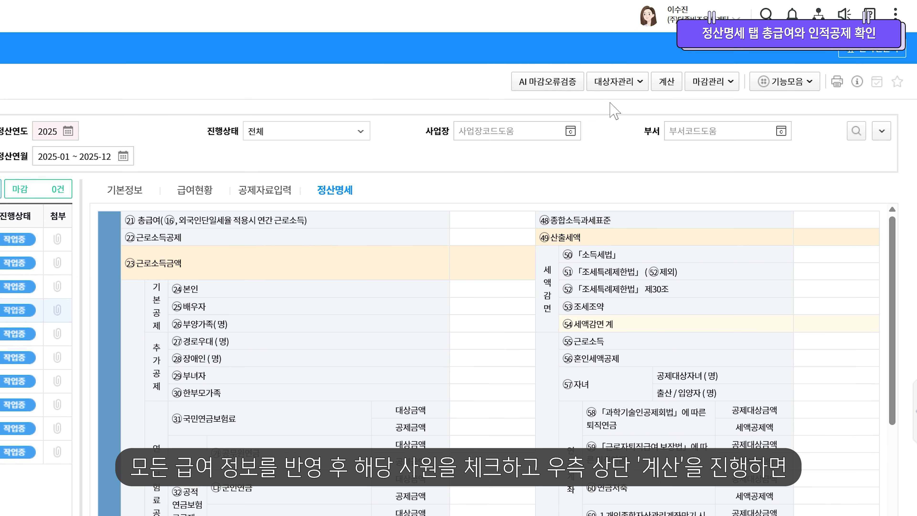
pyautogui.click(666, 81)
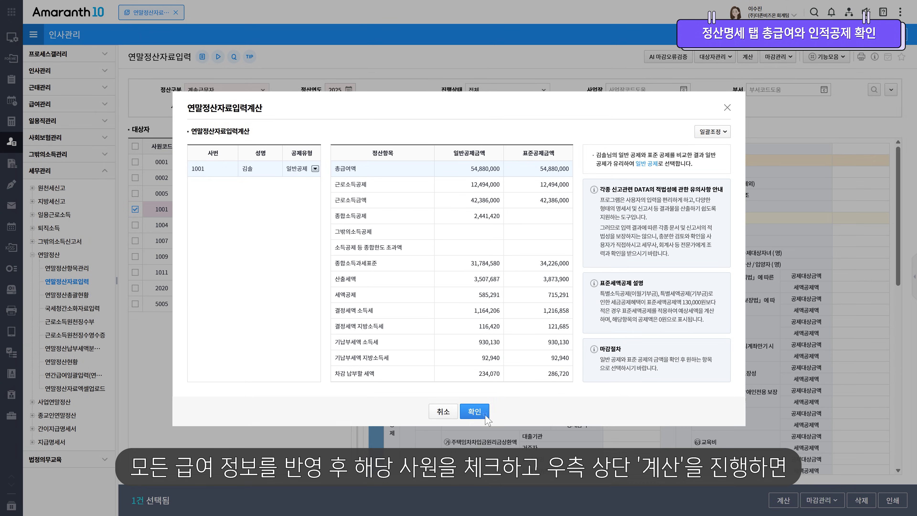
pyautogui.click(470, 414)
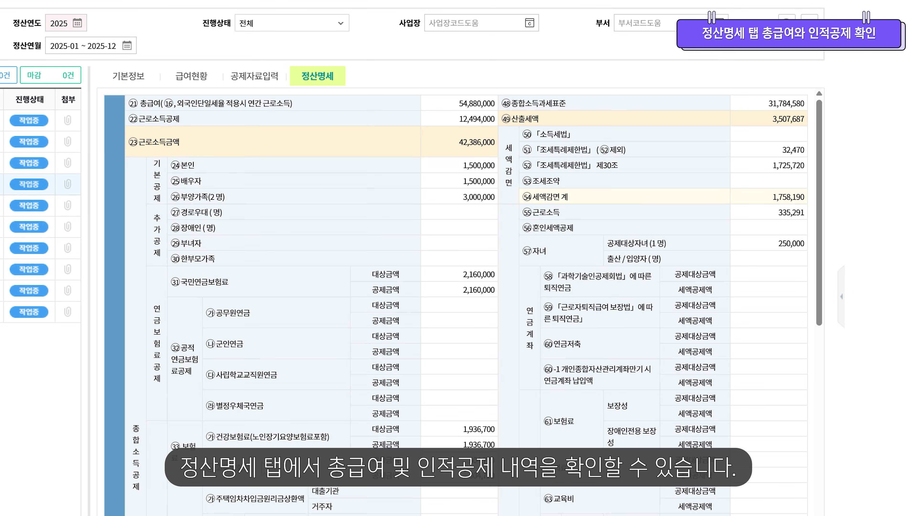